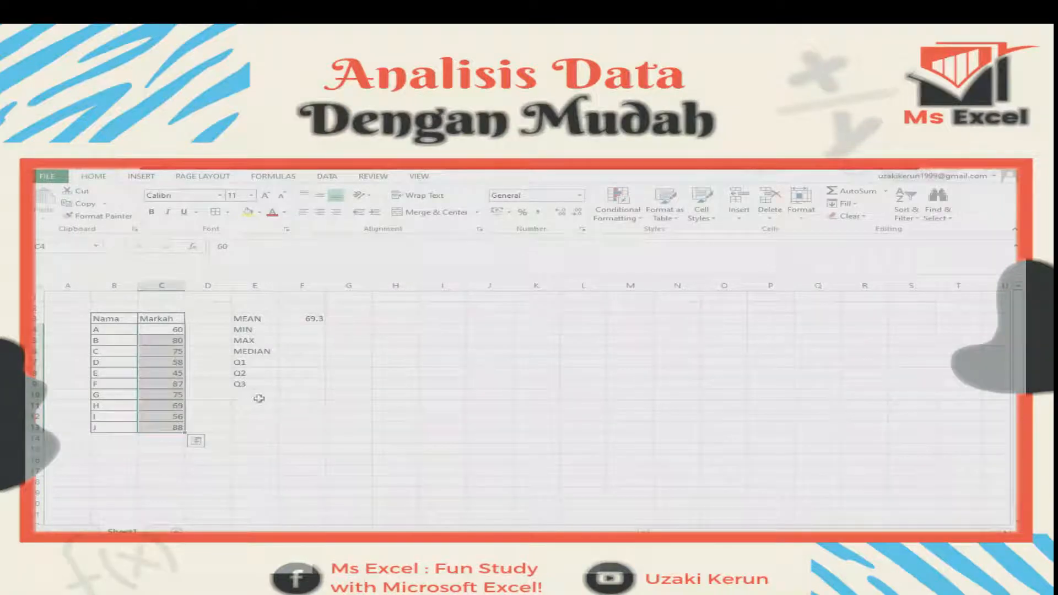
Sort the Nama and Markah table in B3:C13 by Markah values from smallest to largest.
{"action": "left_click", "coordinate": [103, 331]}
{"action": "left_click_drag", "start_coordinate": [109, 320], "coordinate": [163, 430]}
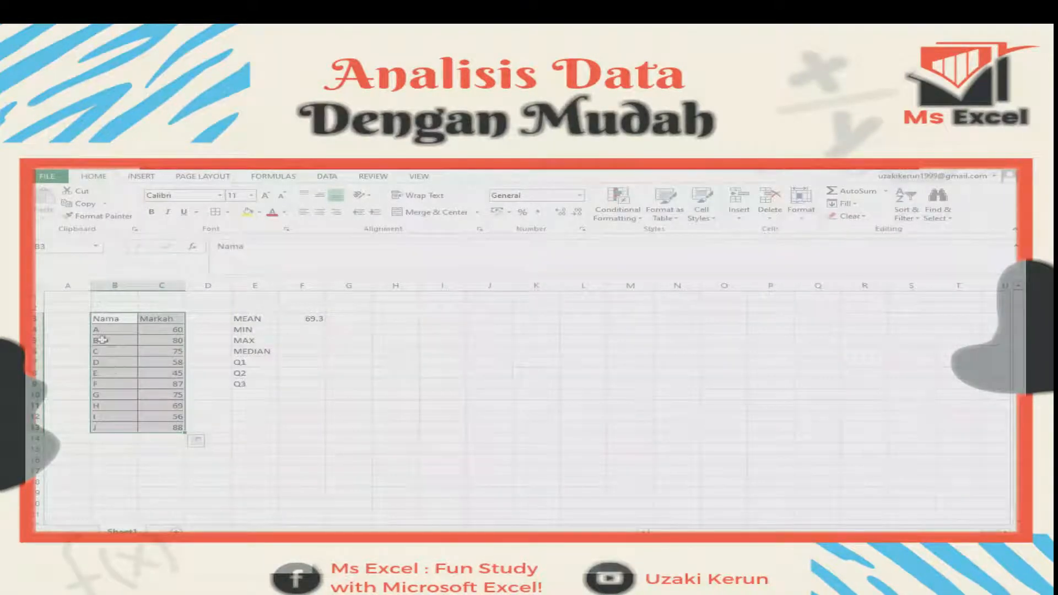
{"action": "left_click", "coordinate": [907, 212]}
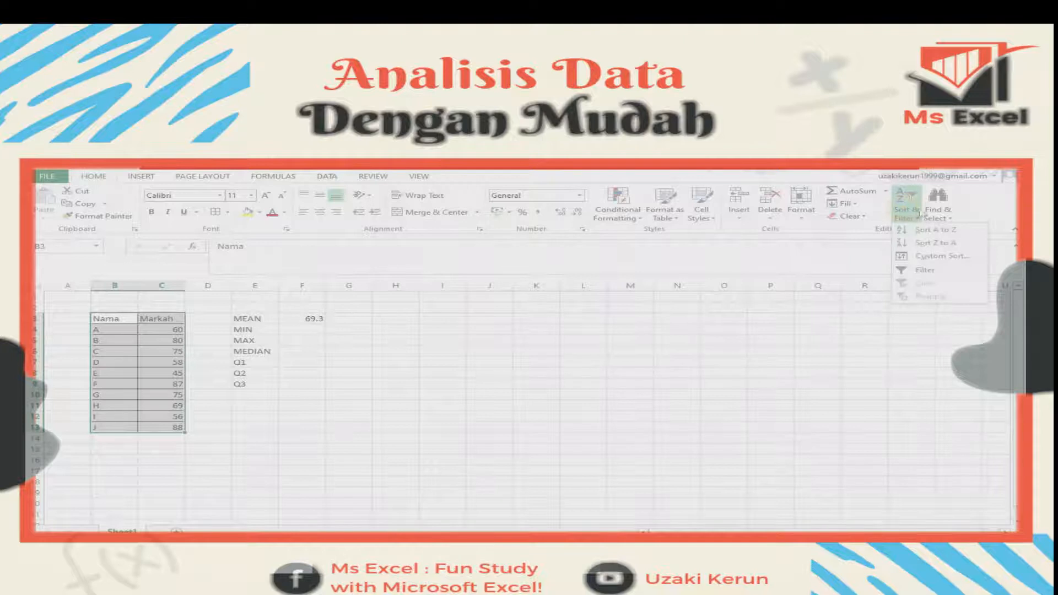
{"action": "left_click", "coordinate": [929, 256]}
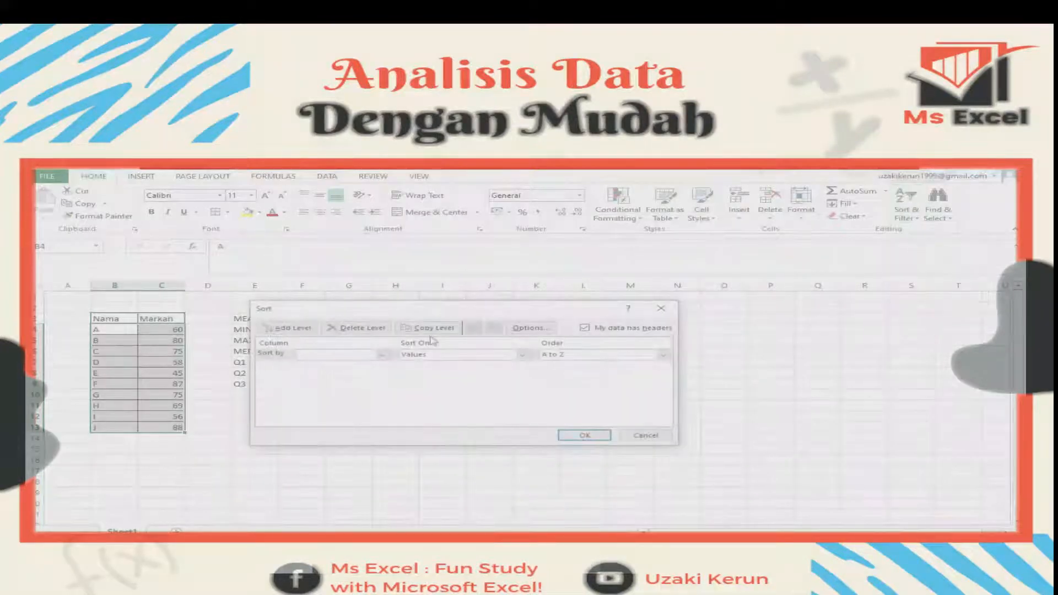
{"action": "left_click", "coordinate": [353, 354]}
{"action": "left_click", "coordinate": [338, 375]}
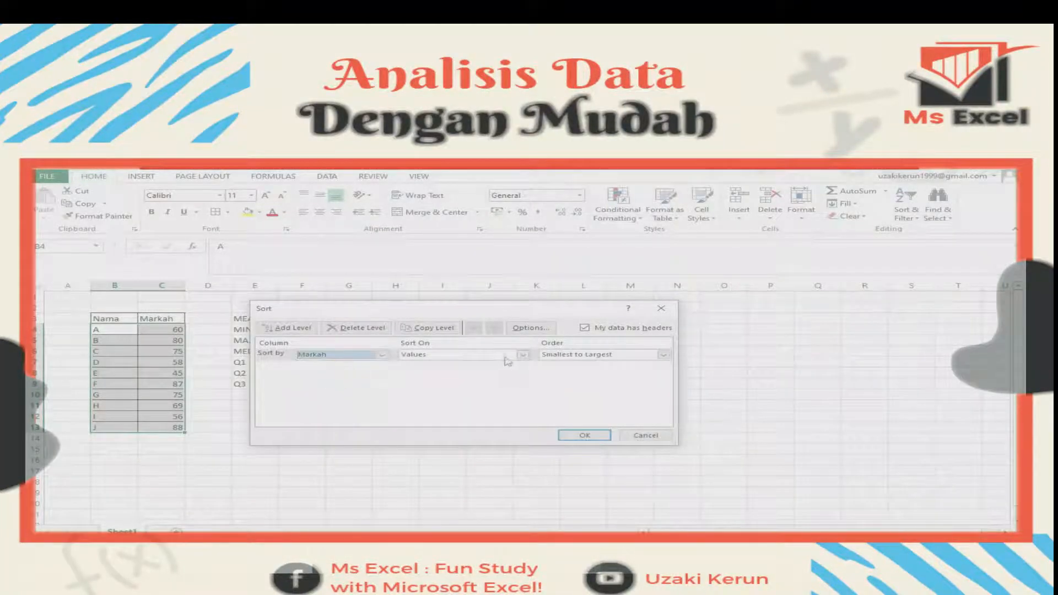
{"action": "left_click", "coordinate": [585, 436]}
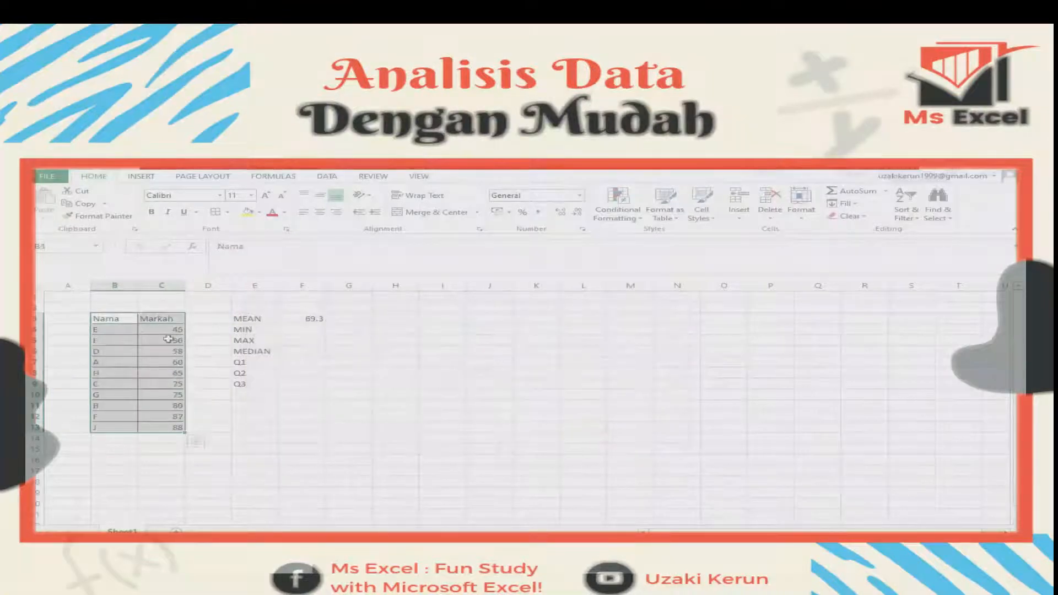
{"action": "left_click", "coordinate": [201, 330]}
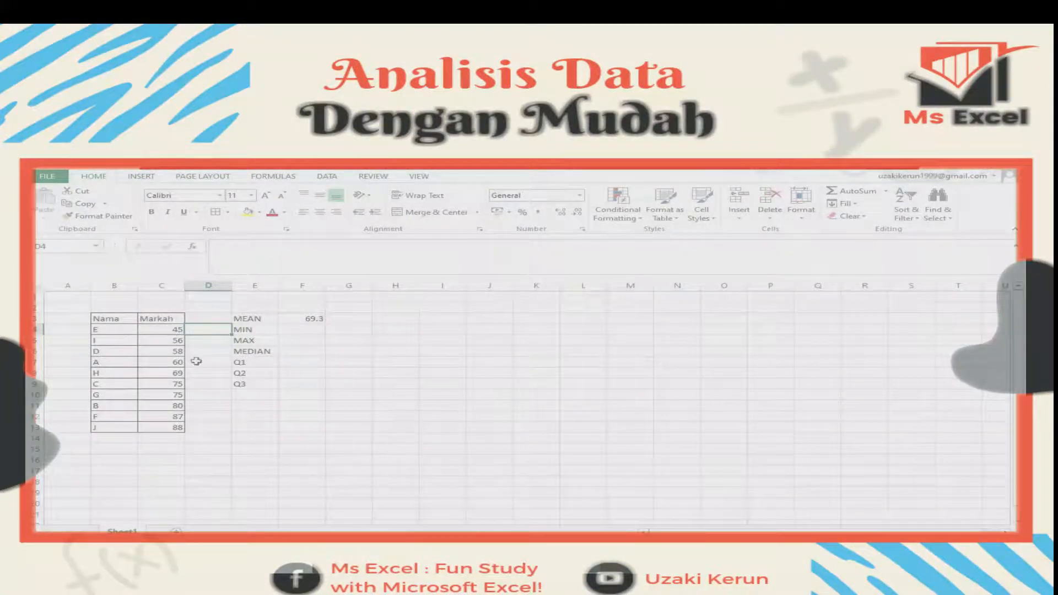
Highlight the lowest mark in C4 with yellow fill and the highest mark in C13 with red fill.
{"action": "left_click", "coordinate": [168, 330]}
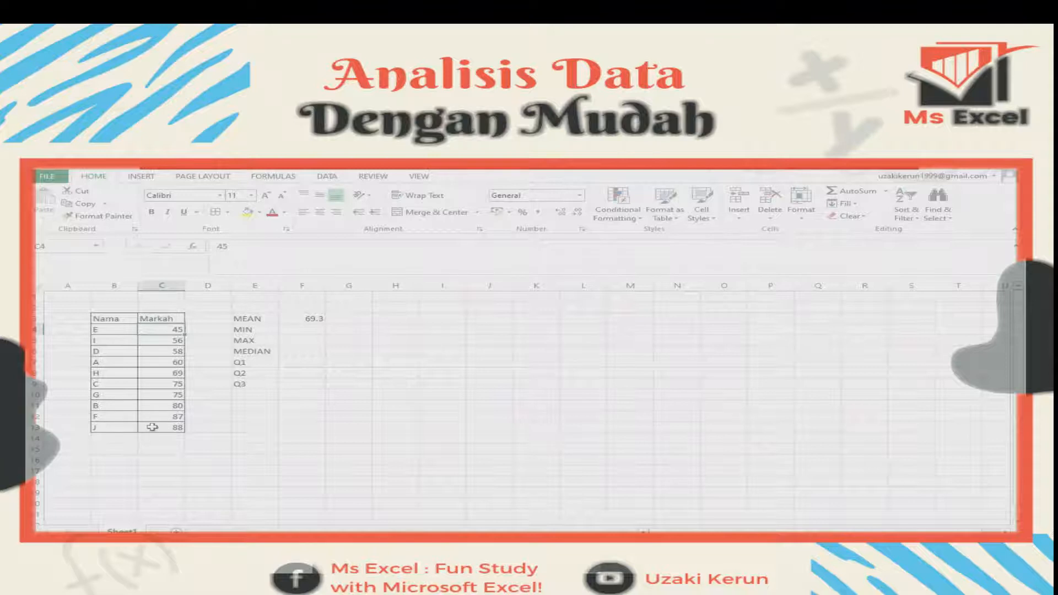
{"action": "left_click", "coordinate": [152, 427]}
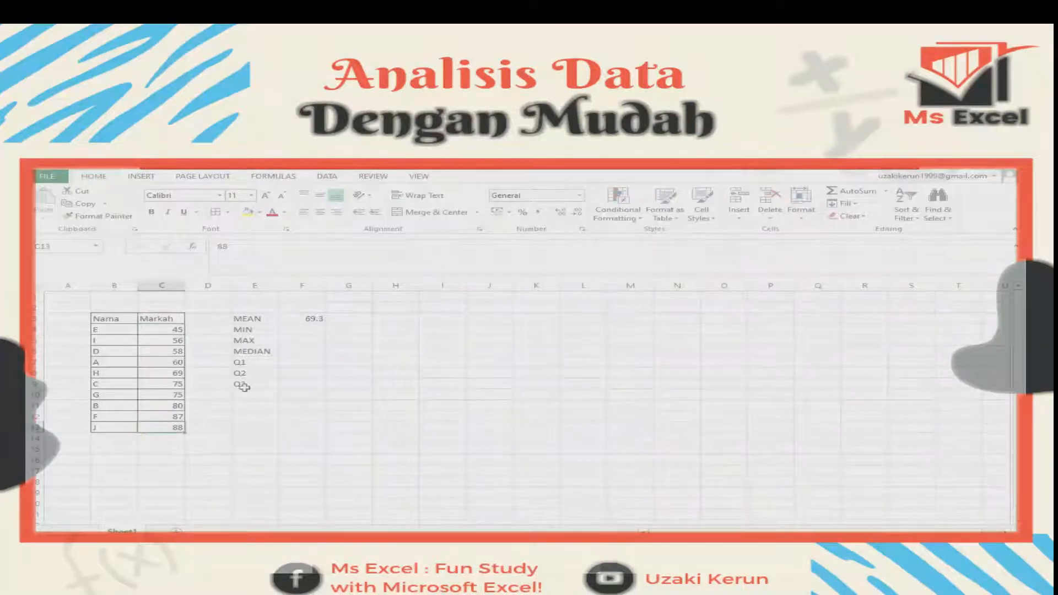
{"action": "left_click", "coordinate": [171, 330]}
{"action": "left_click", "coordinate": [247, 212]}
{"action": "left_click", "coordinate": [170, 428]}
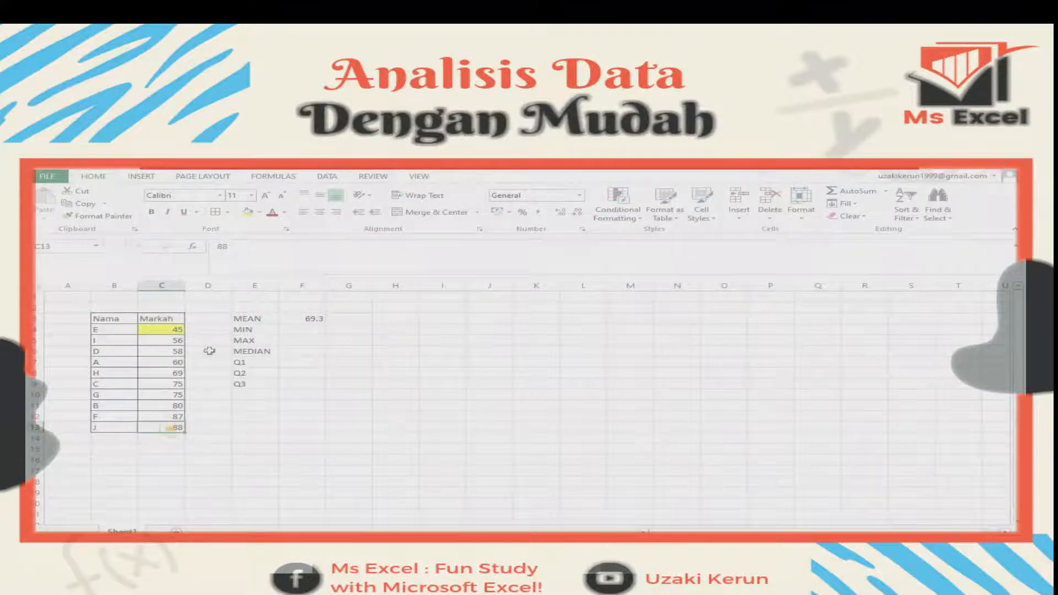
{"action": "left_click", "coordinate": [259, 212]}
{"action": "left_click", "coordinate": [259, 297]}
Enter 45 as the MIN value in F4 and 88 as the MAX value in F5.
{"action": "left_click", "coordinate": [301, 329]}
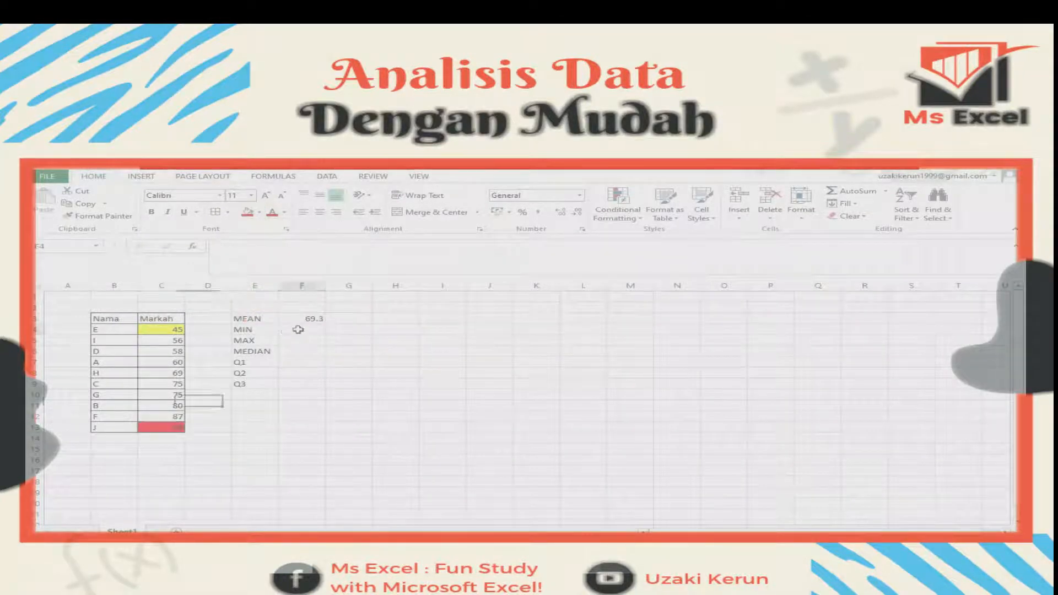
{"action": "type", "text": "45"}
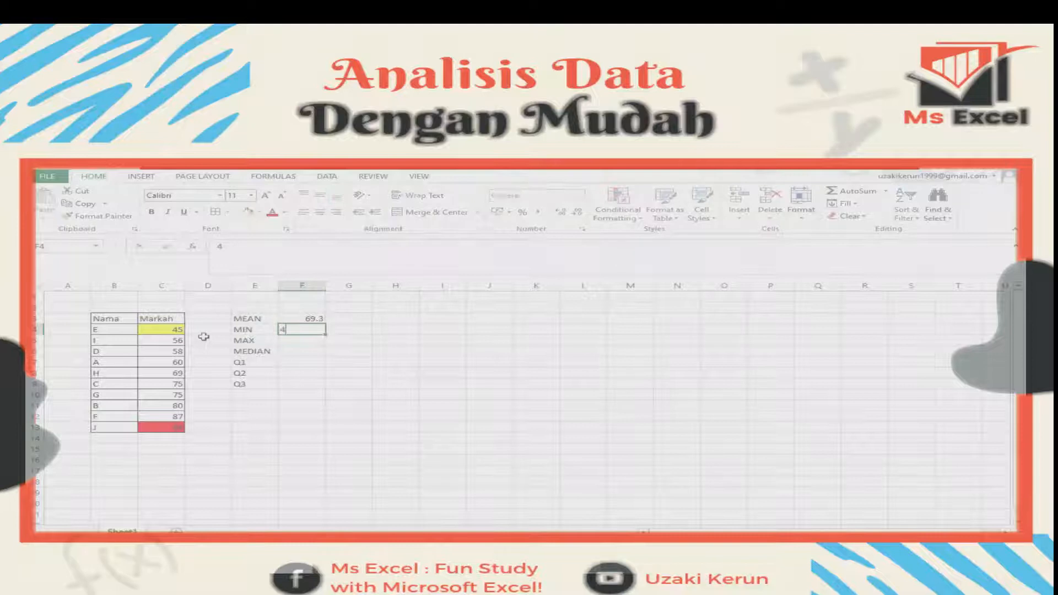
{"action": "left_click", "coordinate": [307, 341]}
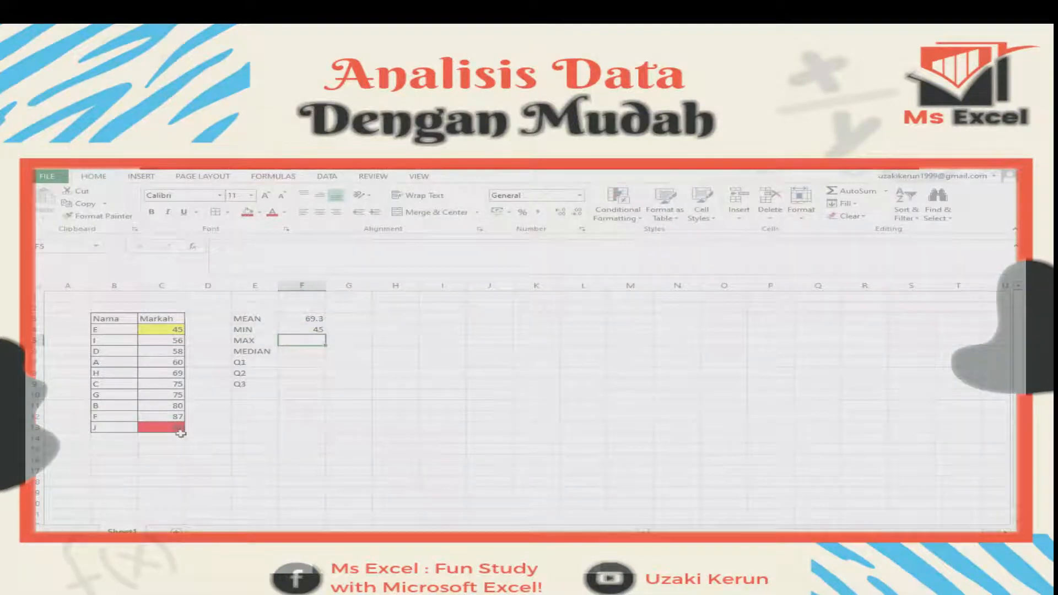
{"action": "type", "text": "88"}
{"action": "left_click", "coordinate": [316, 355]}
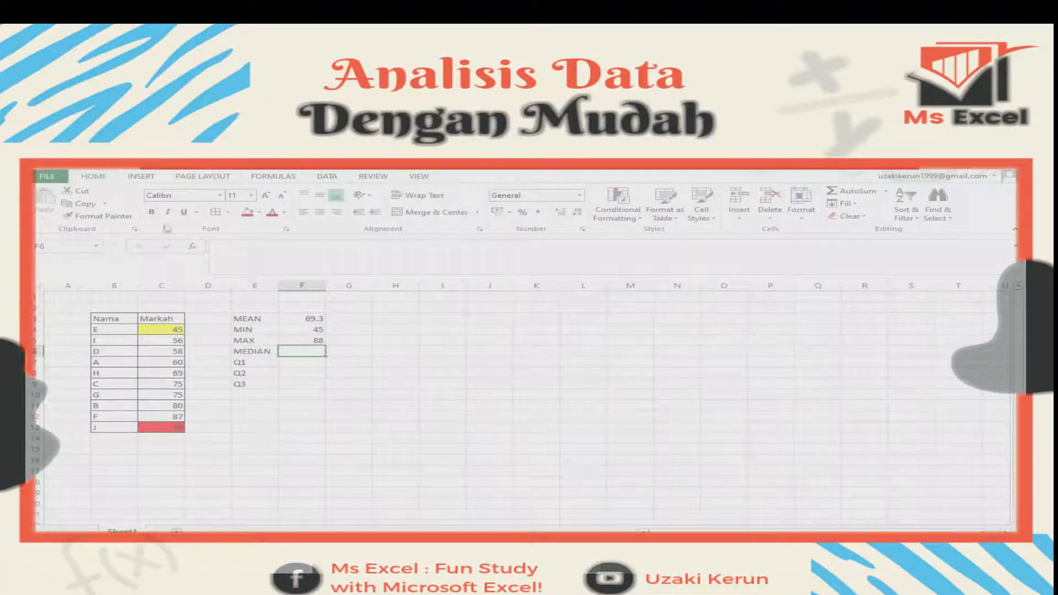
Insert the statistical MEDIAN function in F6 for the marks in C4:C13.
{"action": "left_click", "coordinate": [140, 178]}
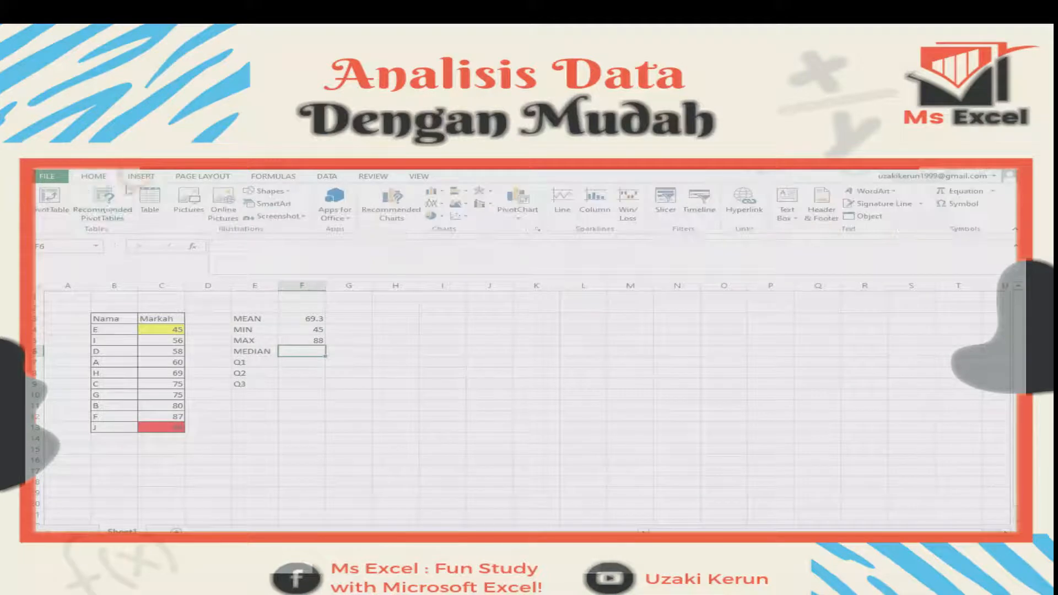
{"action": "left_click", "coordinate": [200, 178]}
{"action": "left_click", "coordinate": [274, 177]}
{"action": "left_click", "coordinate": [47, 201]}
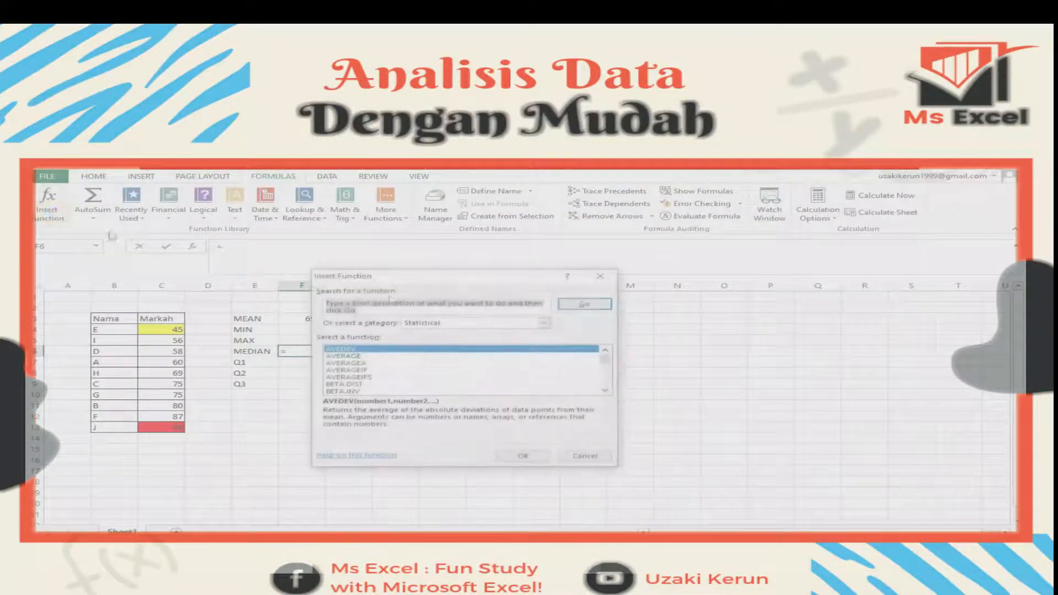
{"action": "scroll", "coordinate": [433, 372], "scroll_direction": "down", "scroll_amount": 9}
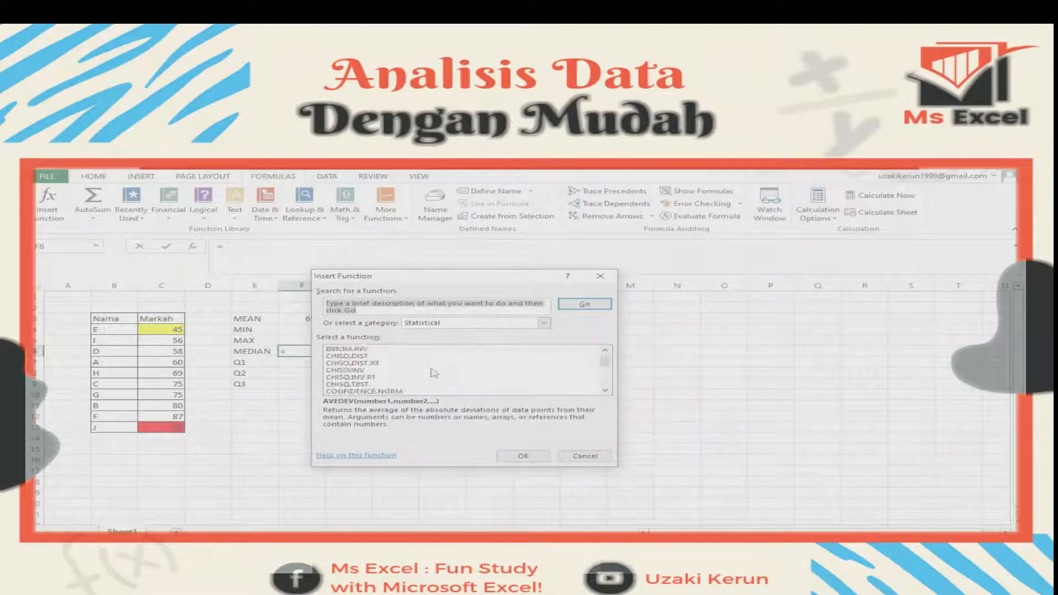
{"action": "scroll", "coordinate": [433, 372], "scroll_direction": "down", "scroll_amount": 8}
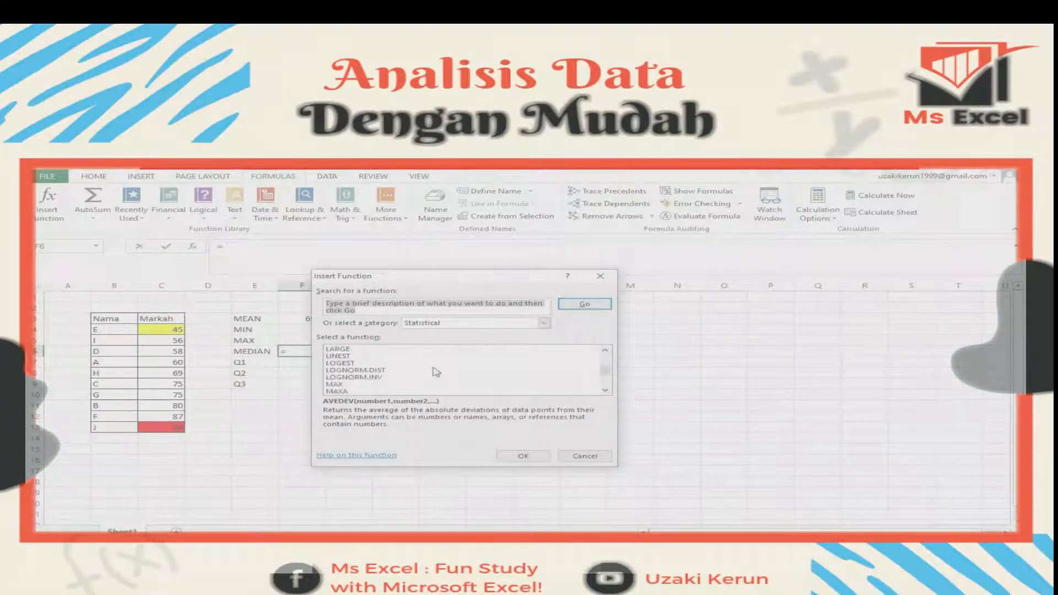
{"action": "left_click", "coordinate": [352, 357]}
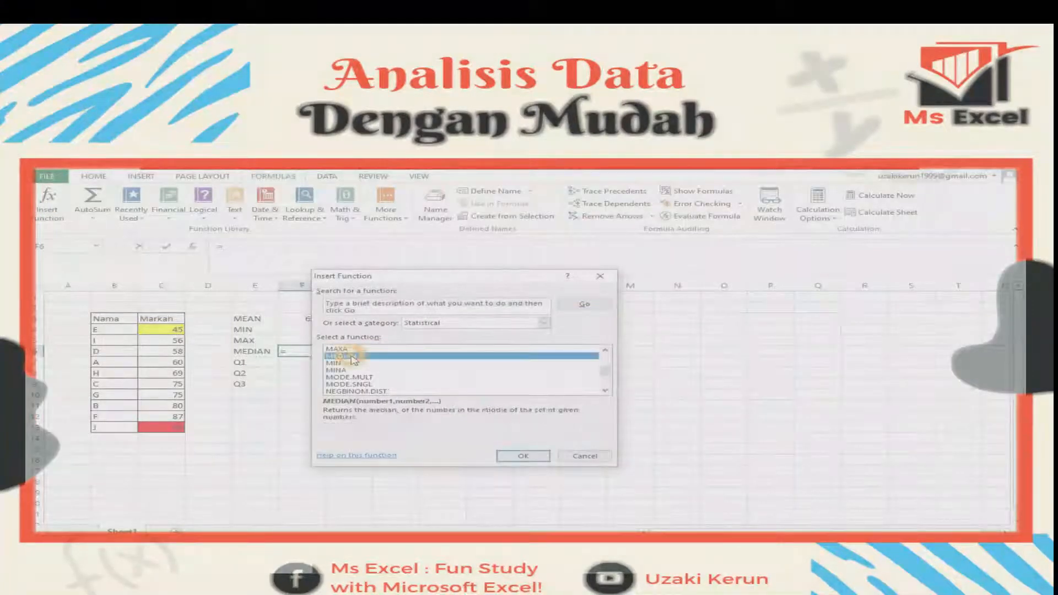
{"action": "left_click", "coordinate": [521, 455]}
{"action": "left_click_drag", "start_coordinate": [176, 329], "coordinate": [175, 429]}
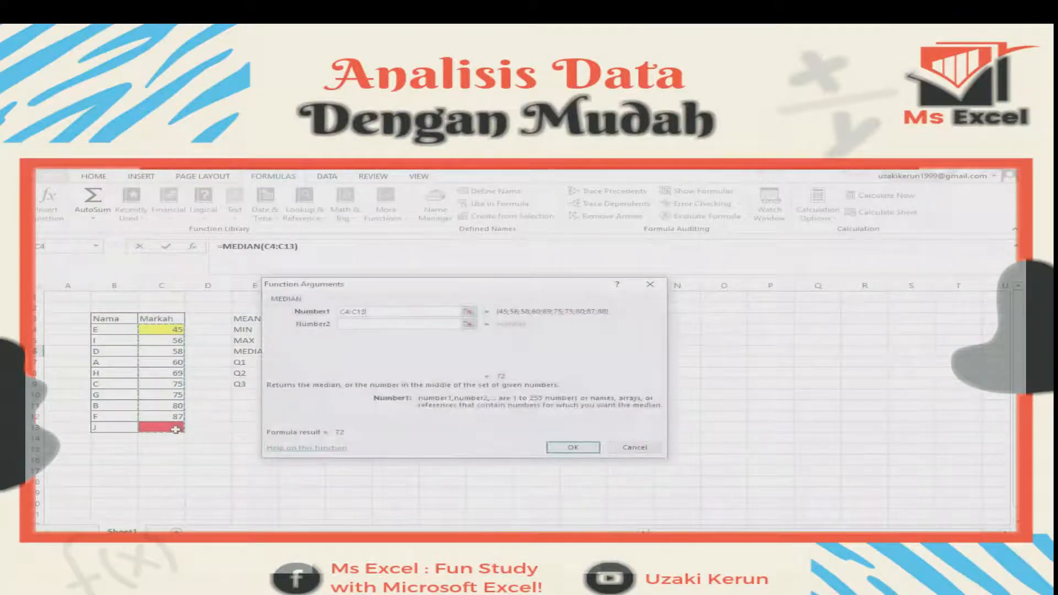
{"action": "left_click", "coordinate": [576, 447]}
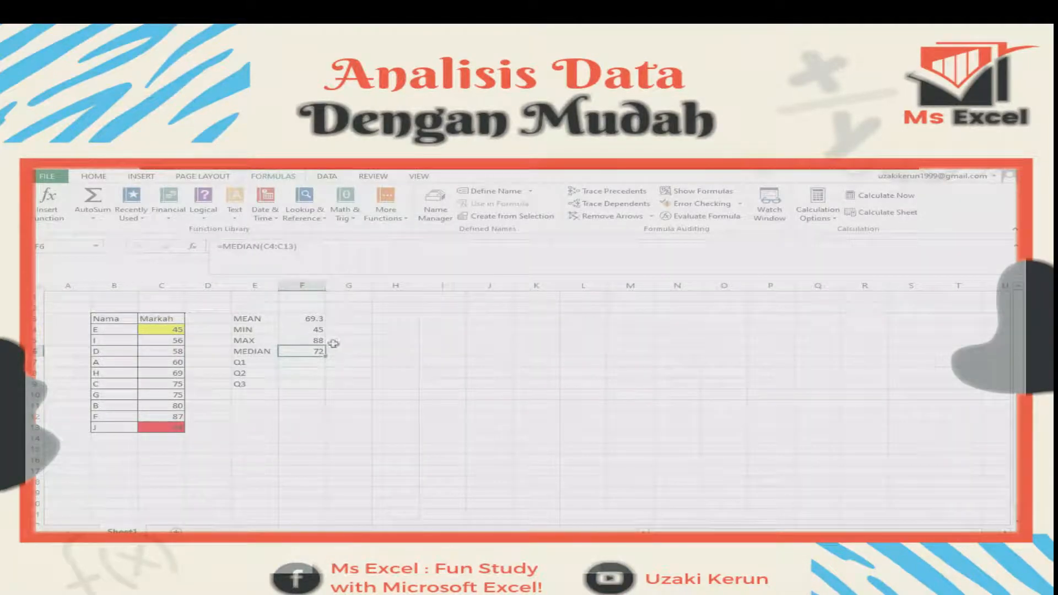
Calculate Q2 in F8 with the formula =QUARTILE(C4:C13,2).
{"action": "left_click", "coordinate": [298, 375]}
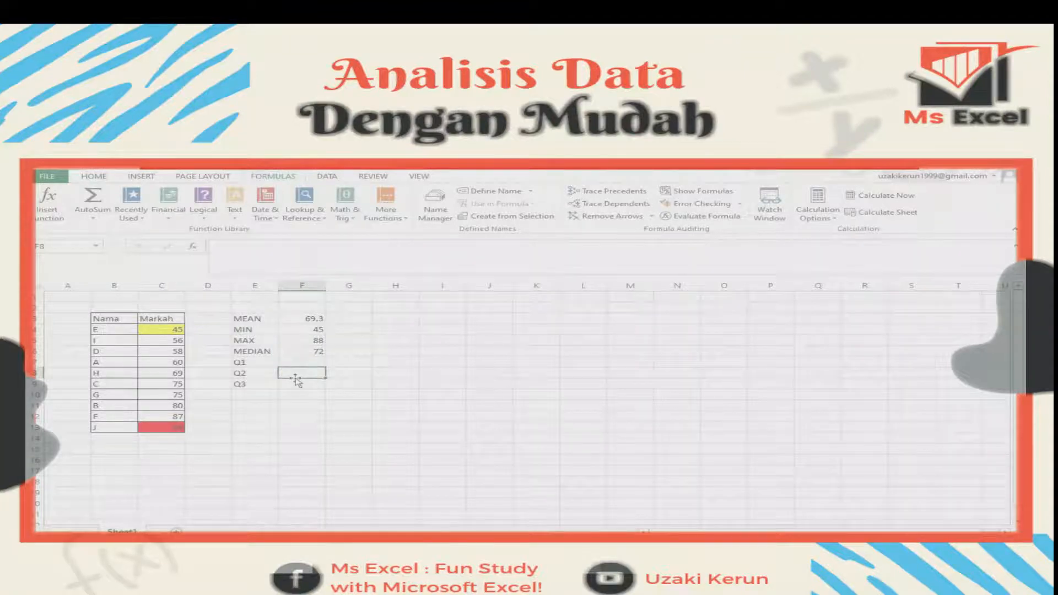
{"action": "left_click", "coordinate": [59, 212]}
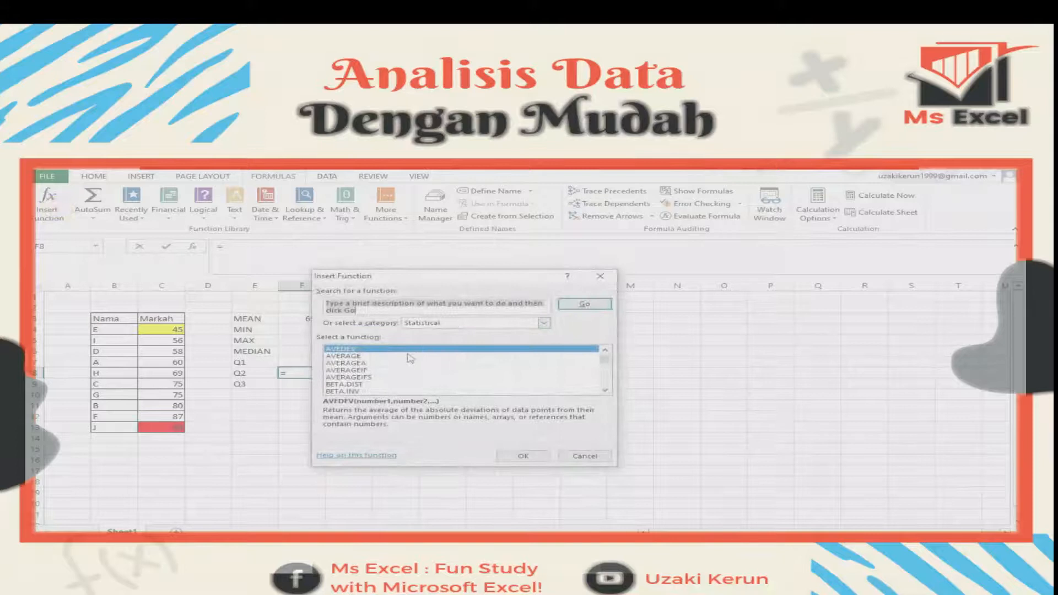
{"action": "left_click", "coordinate": [601, 277]}
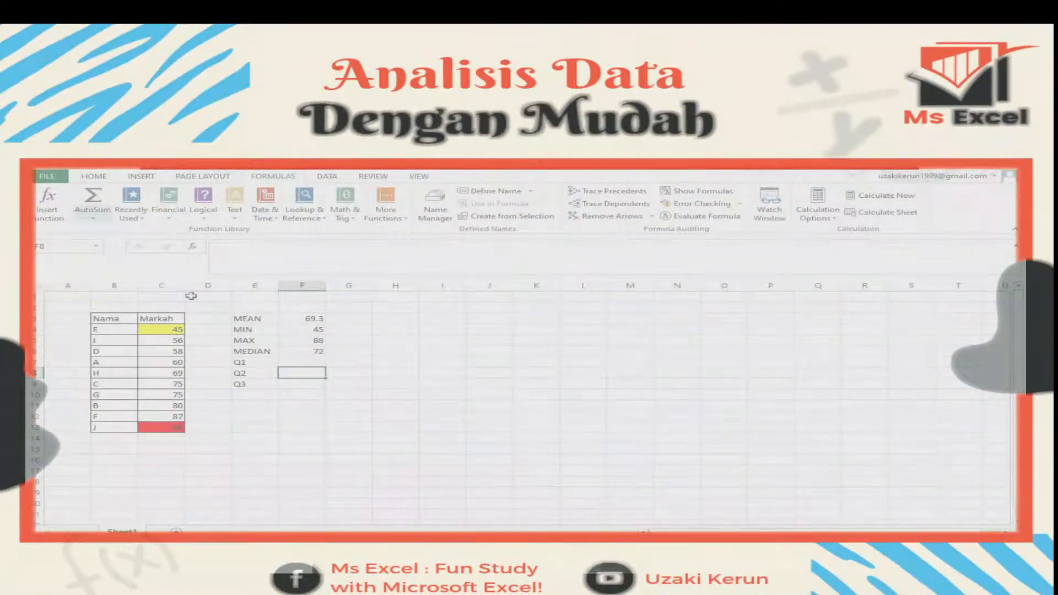
{"action": "type", "text": "="}
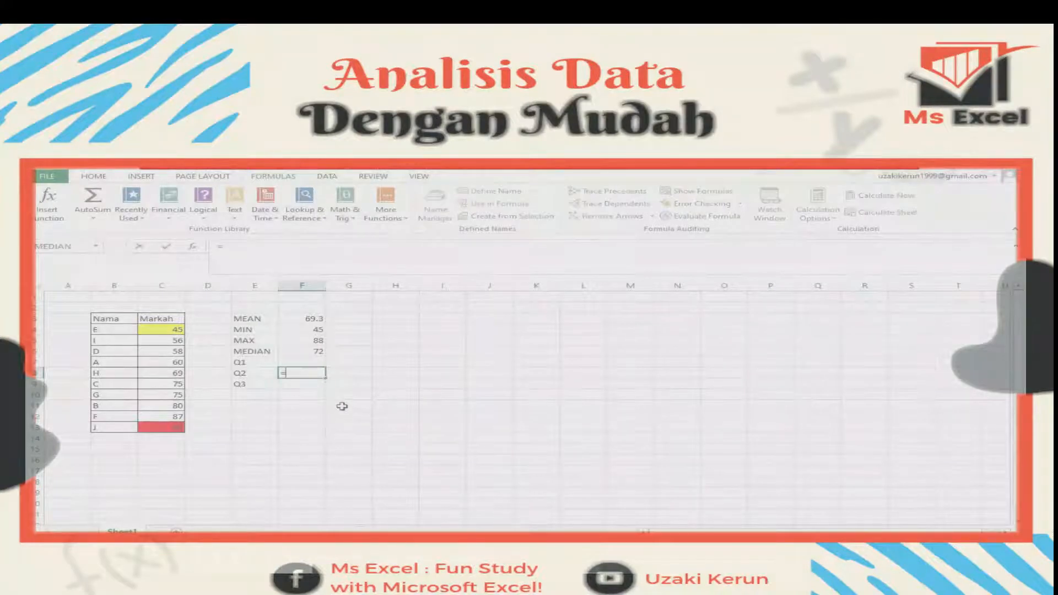
{"action": "type", "text": "QUAR"}
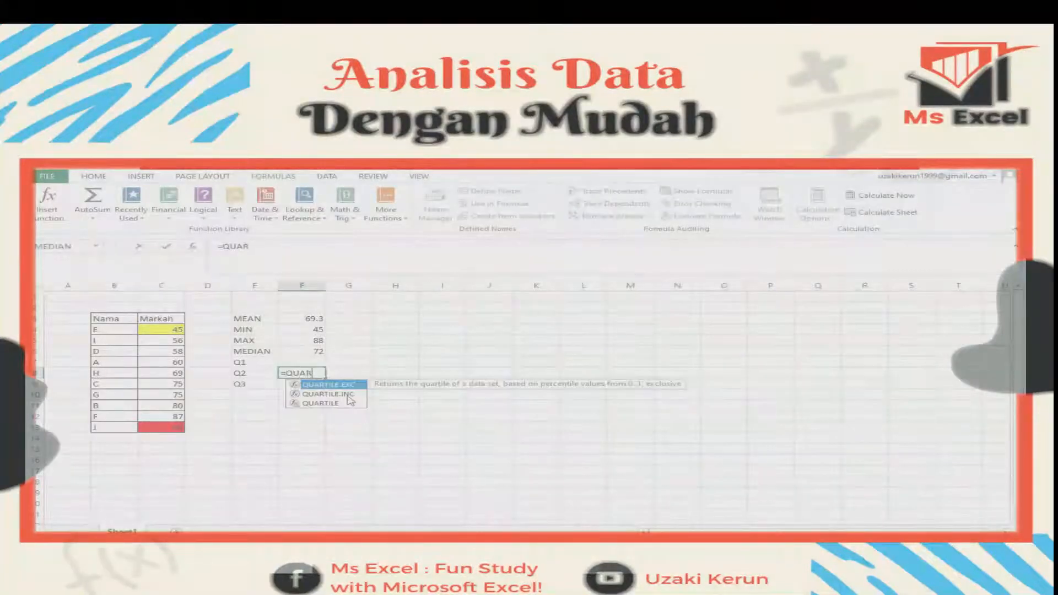
{"action": "type", "text": "T"}
{"action": "left_click", "coordinate": [342, 404]}
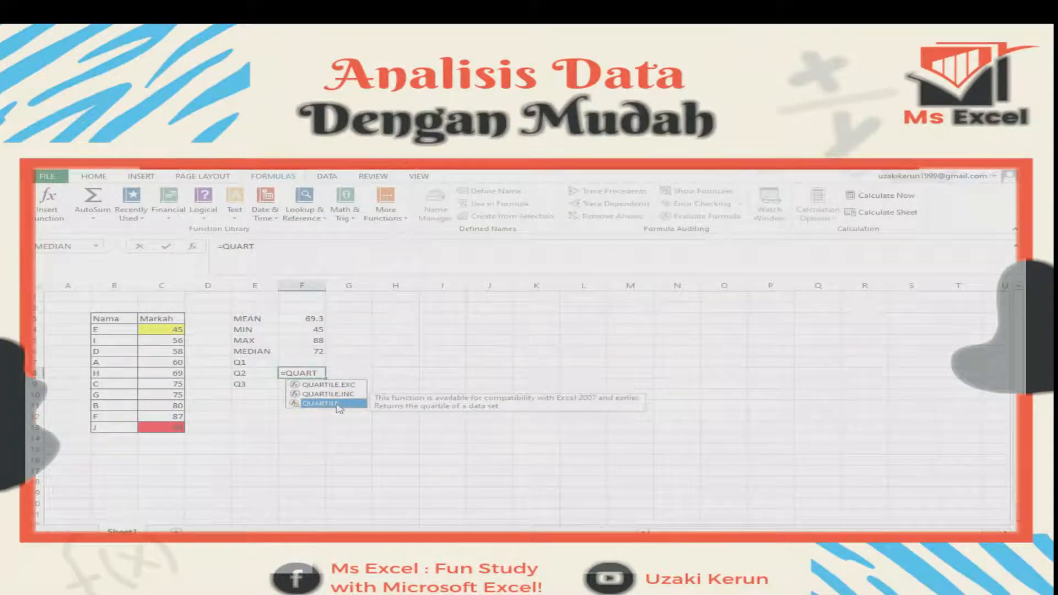
{"action": "double_click", "coordinate": [330, 404]}
{"action": "left_click_drag", "start_coordinate": [165, 329], "coordinate": [149, 435]}
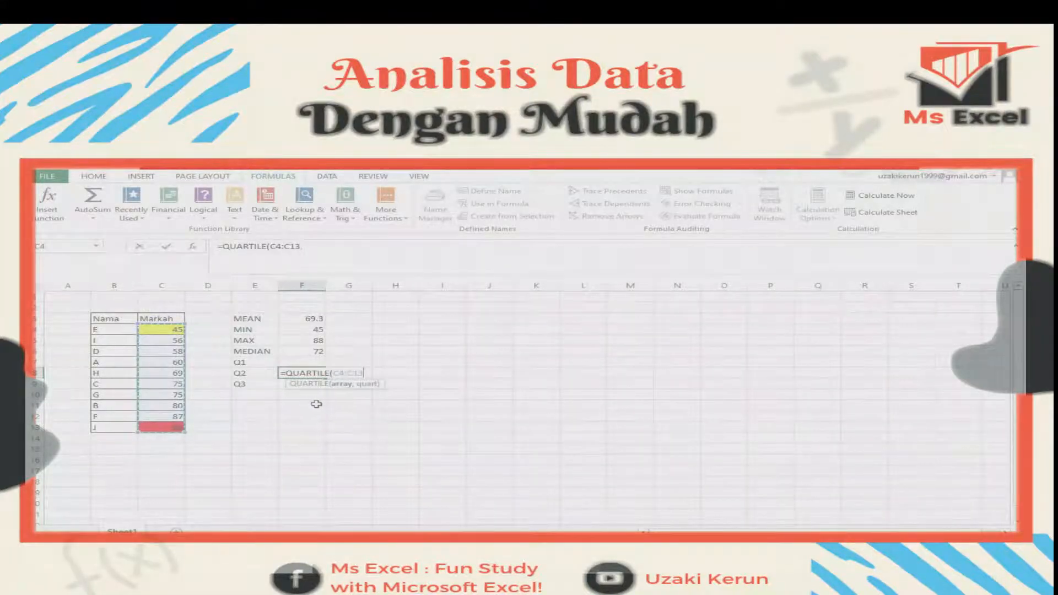
{"action": "type", "text": ","}
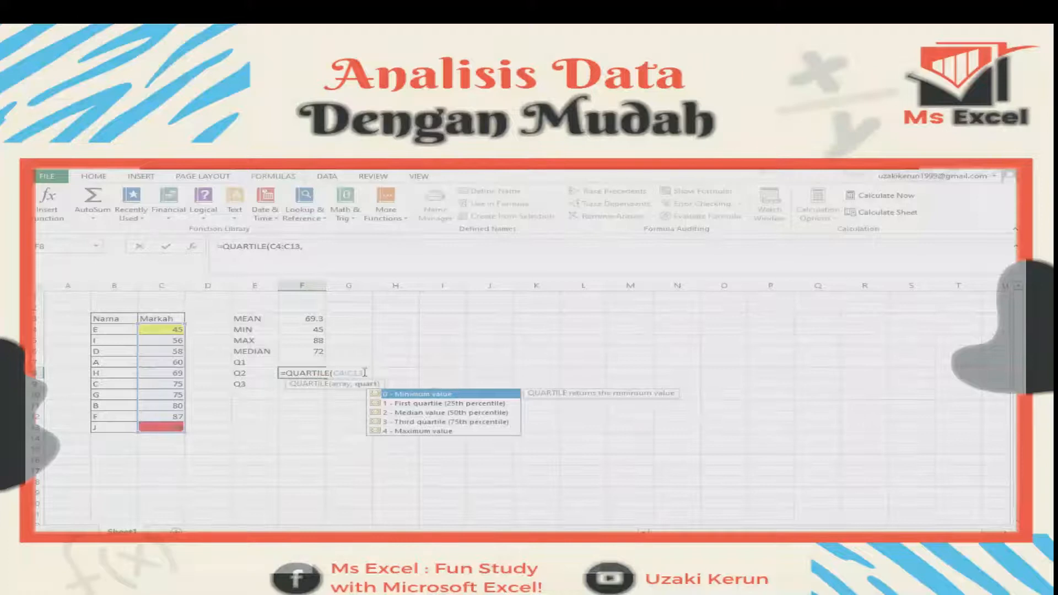
{"action": "type", "text": "2)"}
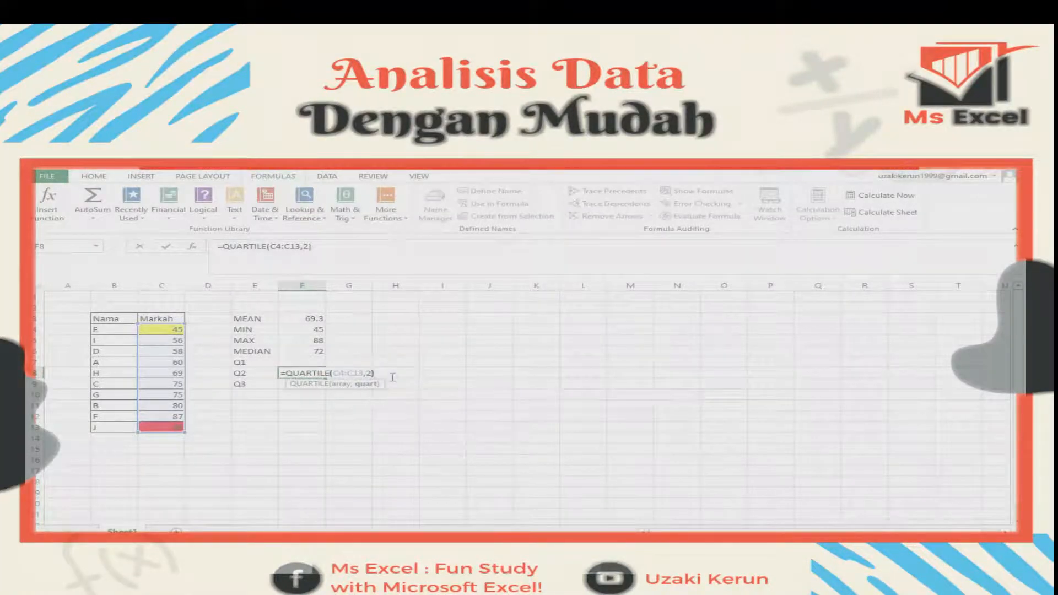
{"action": "key", "text": "Return"}
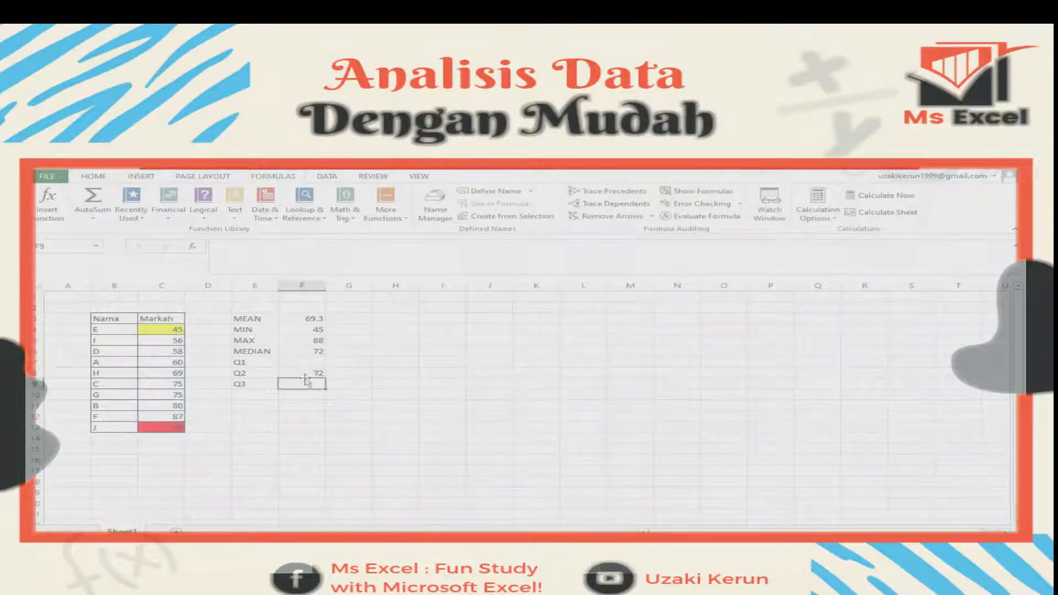
{"action": "left_click", "coordinate": [254, 376]}
{"action": "left_click", "coordinate": [253, 350]}
{"action": "left_click", "coordinate": [258, 375]}
{"action": "left_click", "coordinate": [255, 353]}
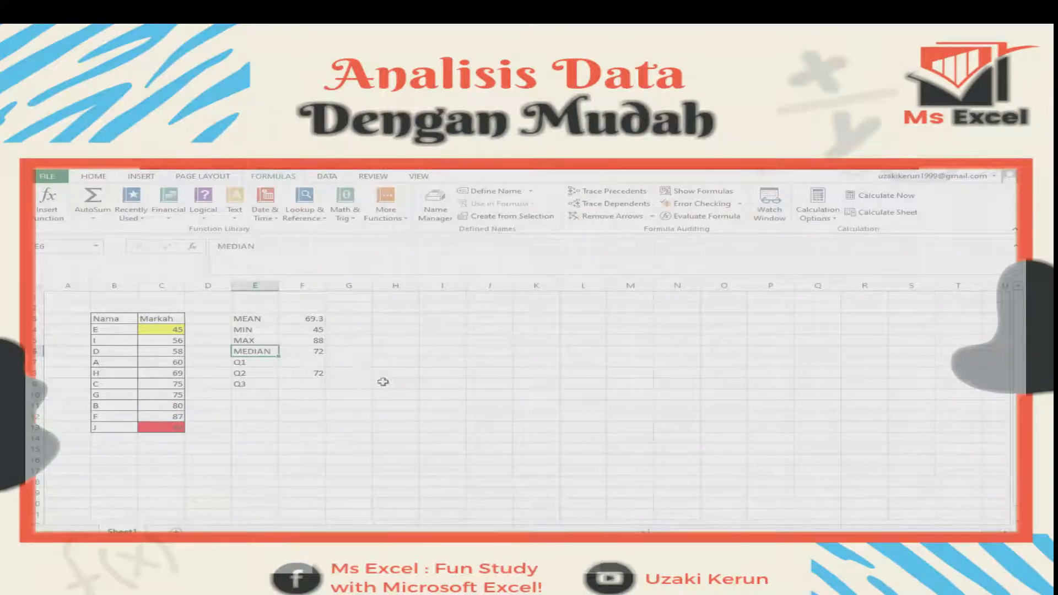
Calculate Q1 in F7 with the formula =QUARTILE(C4:C13,1).
{"action": "left_click", "coordinate": [311, 360]}
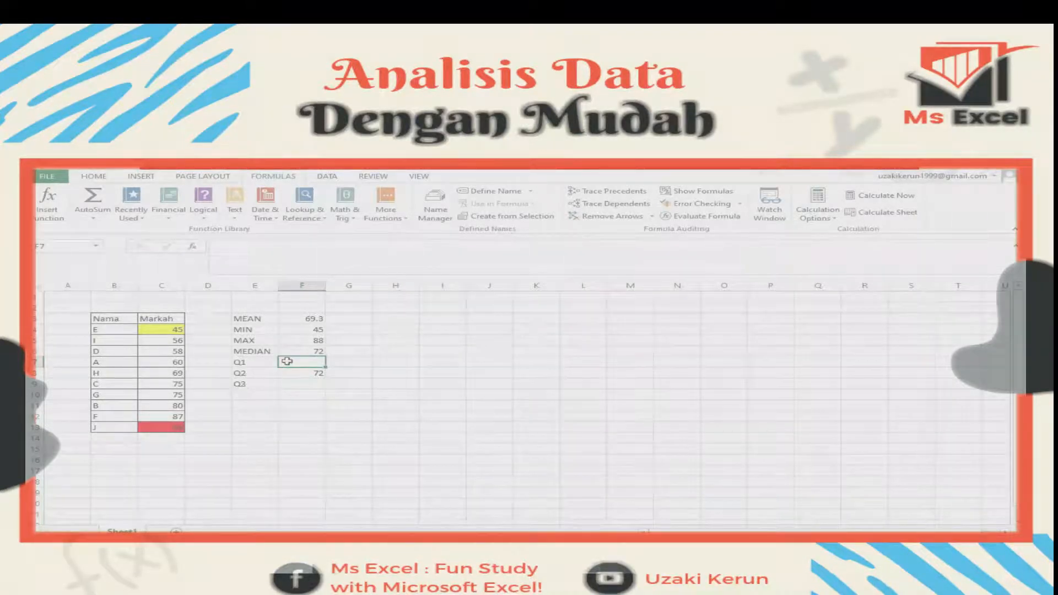
{"action": "type", "text": "="}
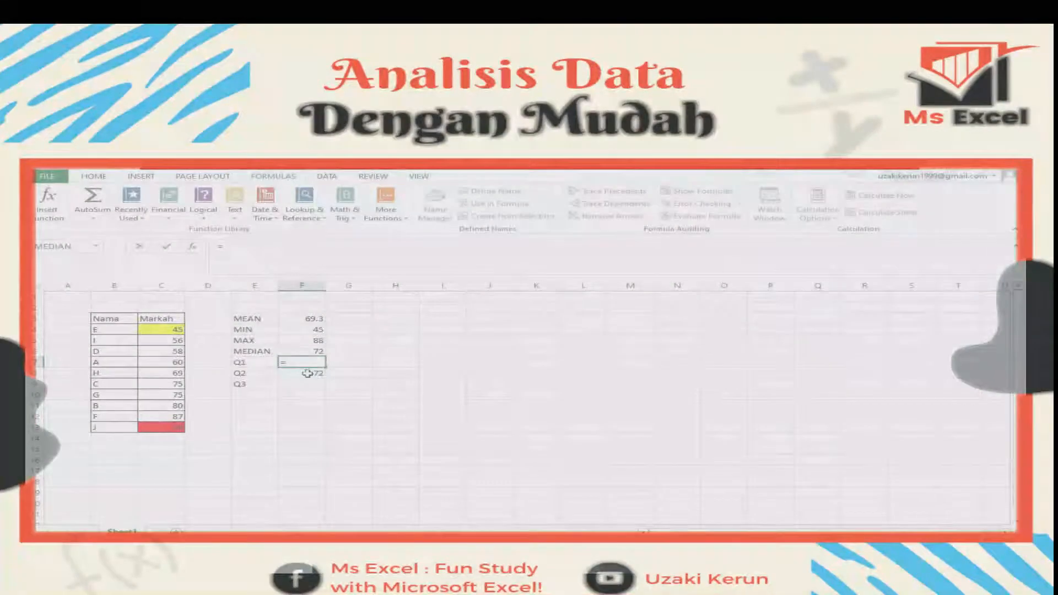
{"action": "type", "text": "Q"}
{"action": "left_click", "coordinate": [322, 402]}
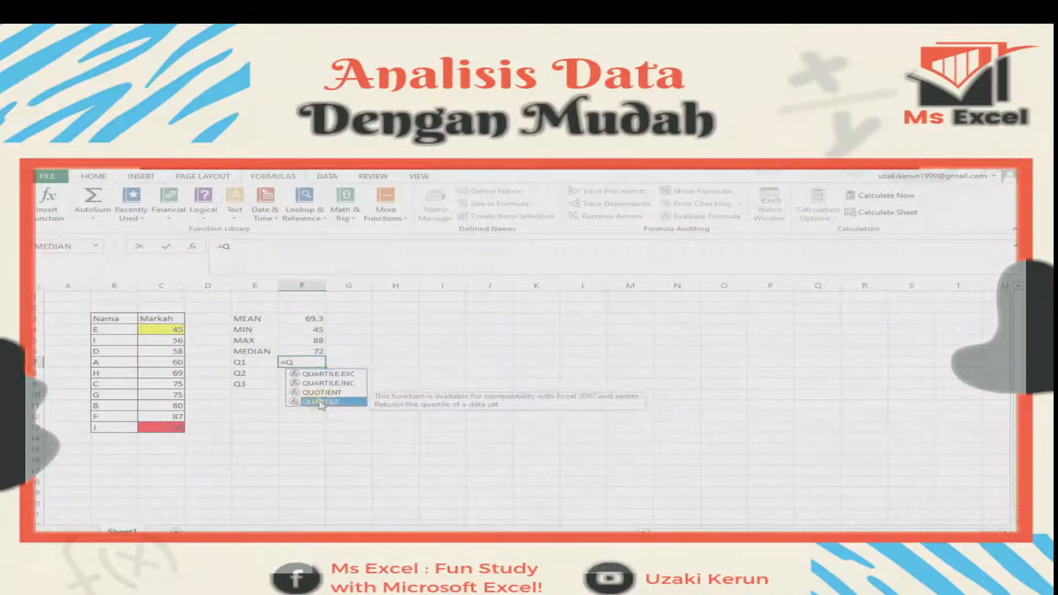
{"action": "double_click", "coordinate": [321, 401]}
{"action": "left_click_drag", "start_coordinate": [152, 330], "coordinate": [169, 425]}
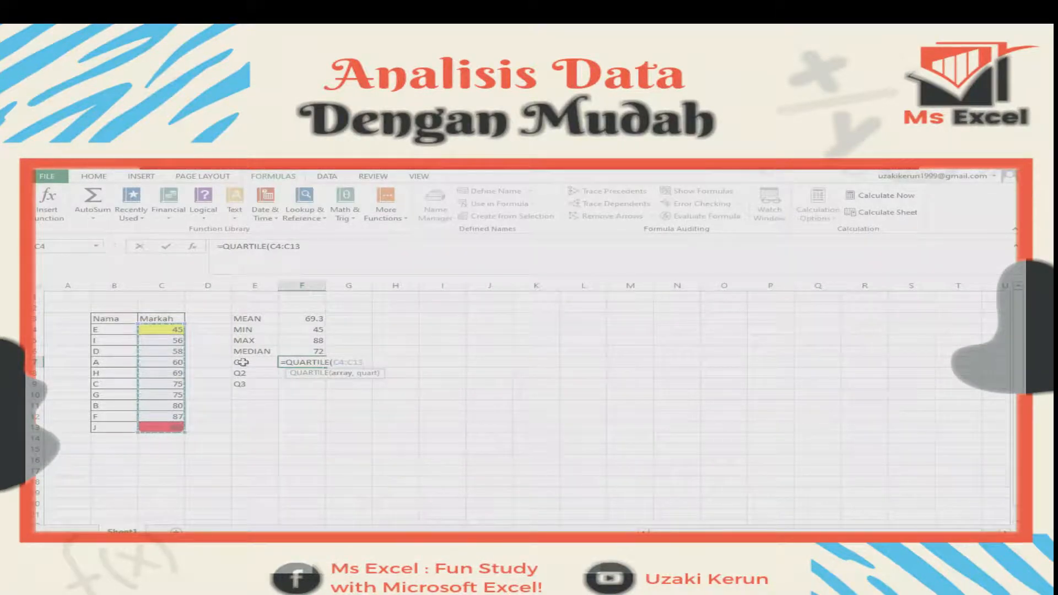
{"action": "type", "text": ",1)"}
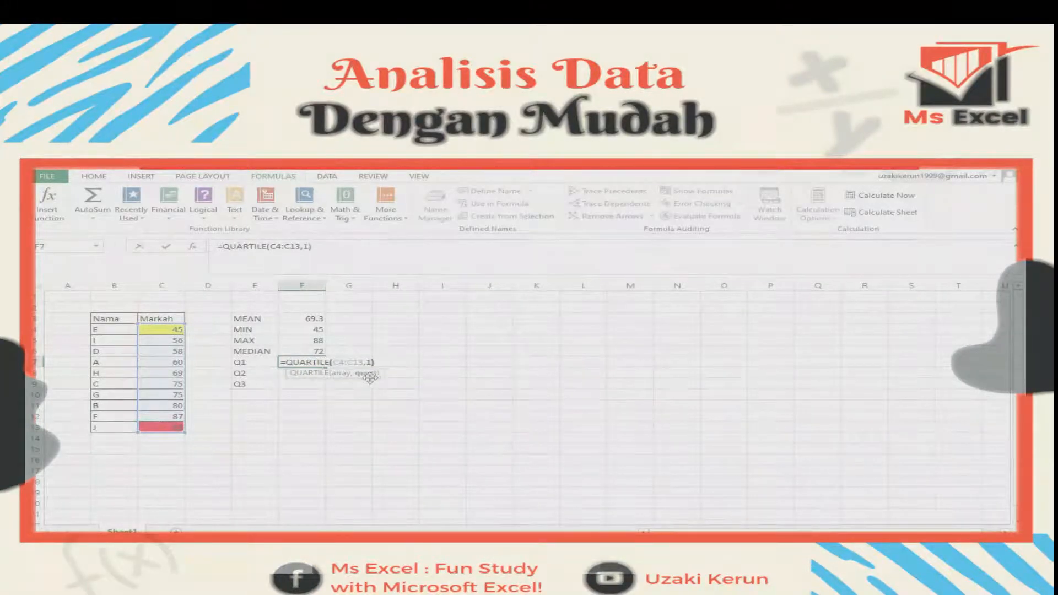
{"action": "key", "text": "Return"}
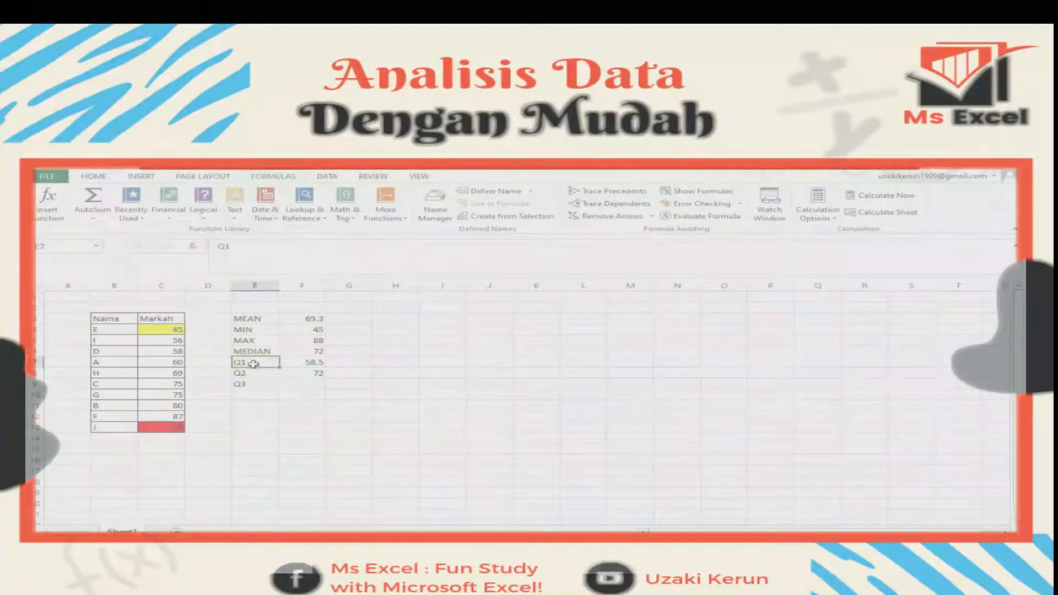
Calculate Q3 in F9 with the formula =QUARTILE(C4:C13,3).
{"action": "left_click", "coordinate": [287, 384]}
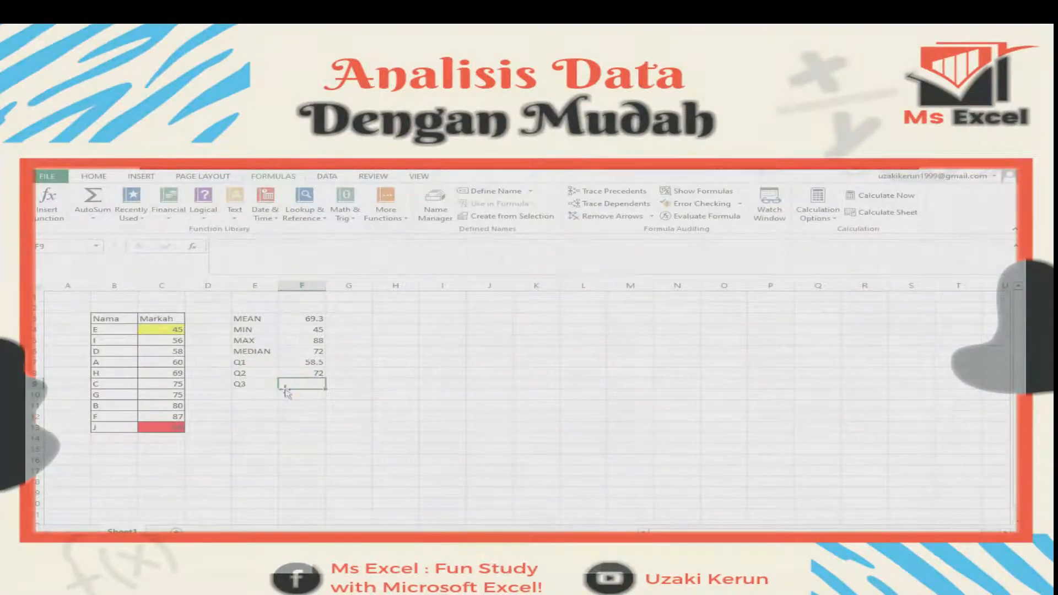
{"action": "type", "text": "=Q"}
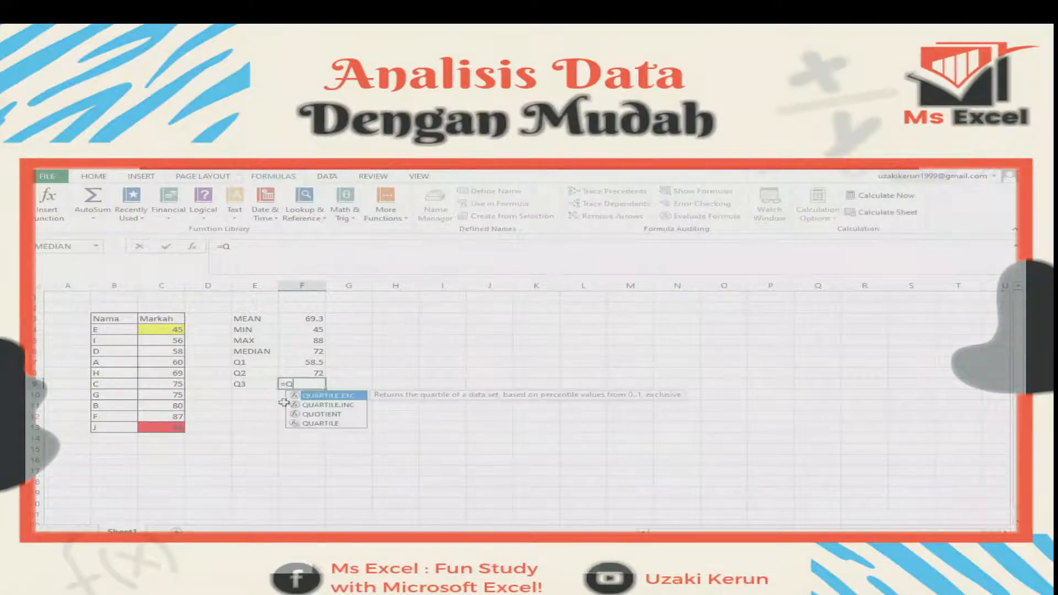
{"action": "double_click", "coordinate": [316, 424]}
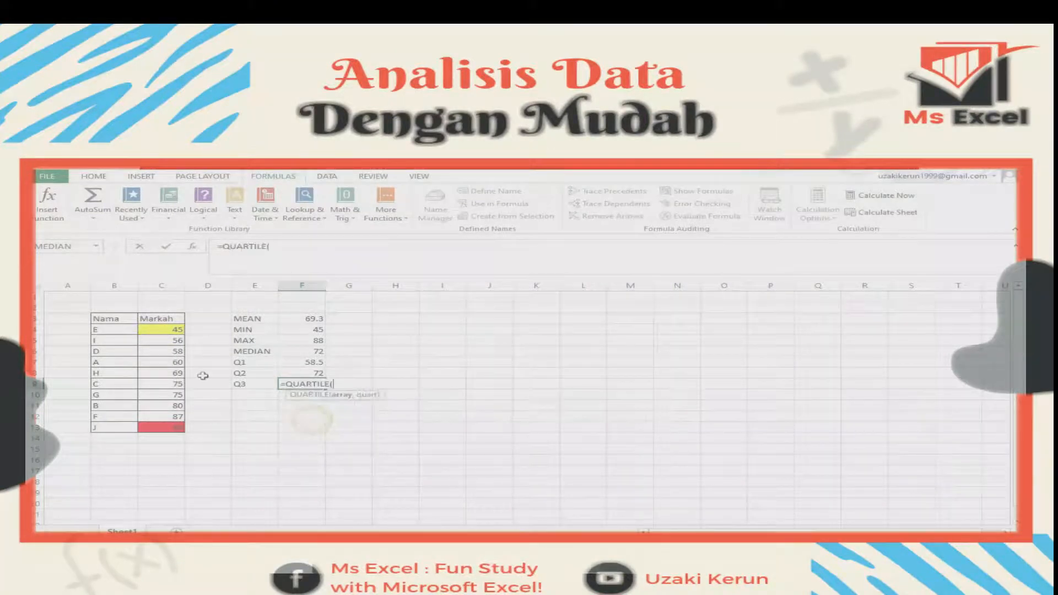
{"action": "mouse_move", "coordinate": [150, 326]}
{"action": "left_mouse_down"}
{"action": "mouse_move", "coordinate": [147, 428]}
{"action": "mouse_move", "coordinate": [159, 424]}
{"action": "left_mouse_up"}
{"action": "type", "text": ","}
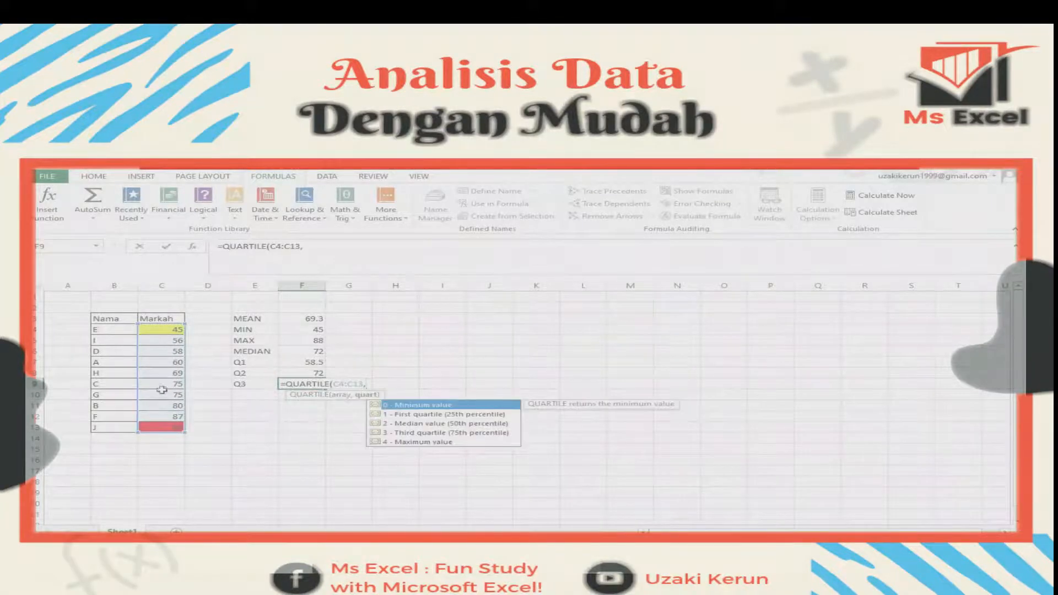
{"action": "type", "text": "3"}
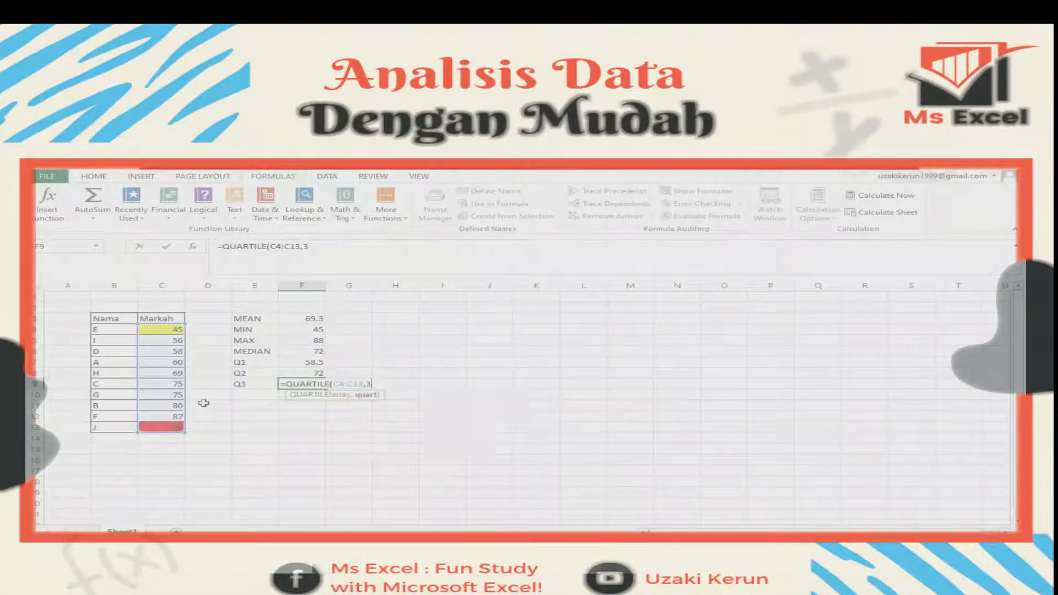
{"action": "type", "text": ")"}
{"action": "key", "text": "Return"}
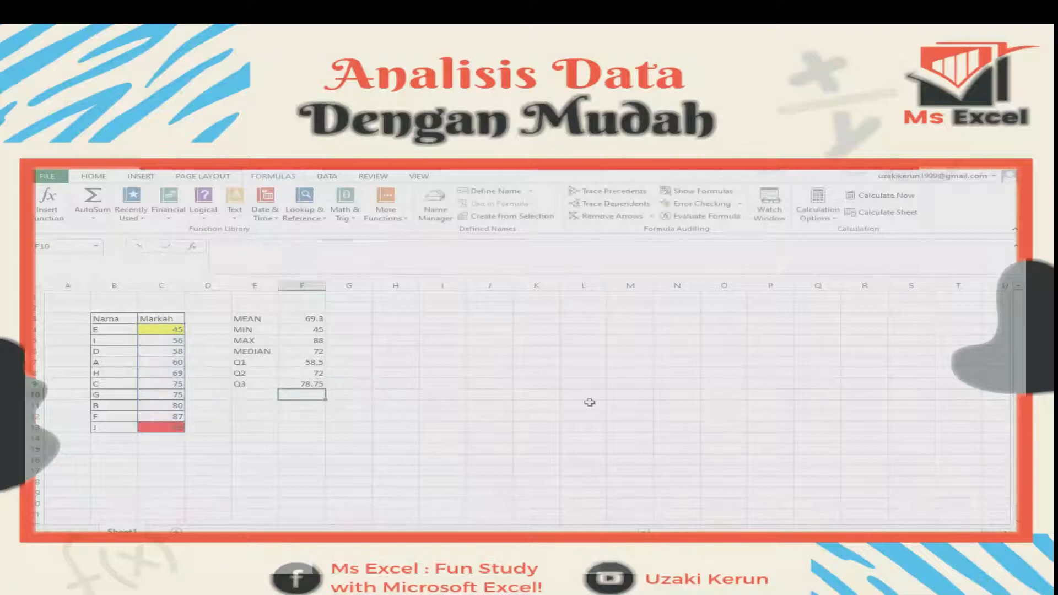
Apply borders to all cells of the statistics table in E3:F9.
{"action": "left_click_drag", "start_coordinate": [256, 317], "coordinate": [314, 384]}
{"action": "left_click", "coordinate": [94, 177]}
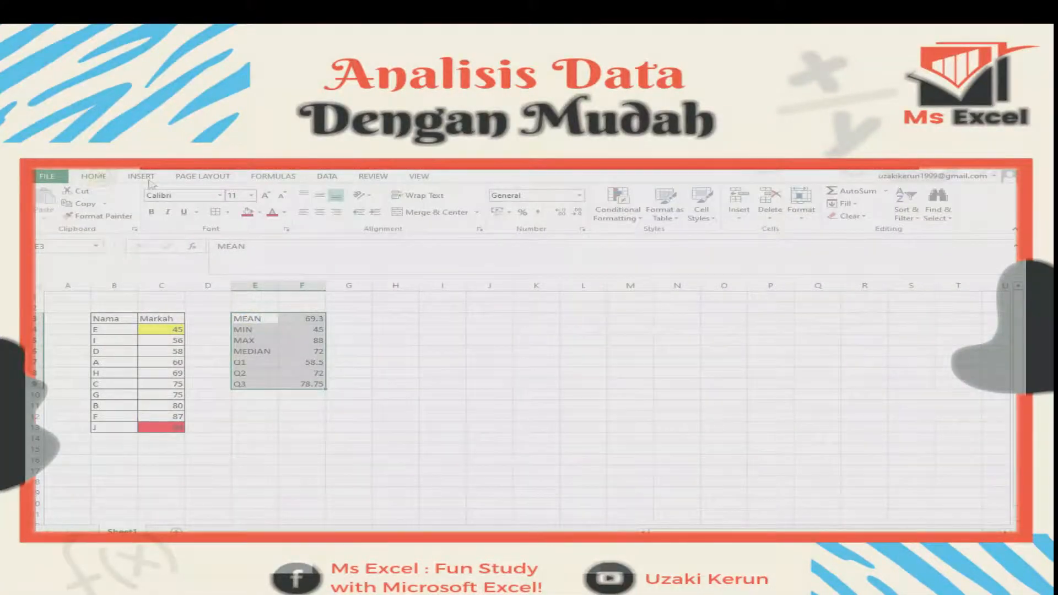
{"action": "left_click", "coordinate": [220, 215]}
{"action": "left_click", "coordinate": [410, 318]}
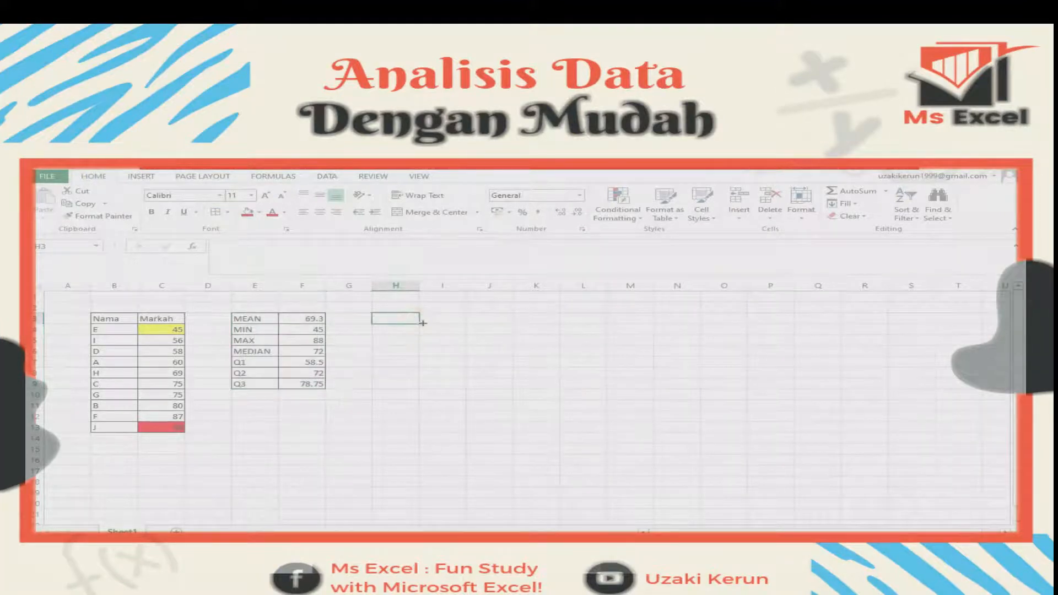
{"action": "left_click", "coordinate": [442, 322]}
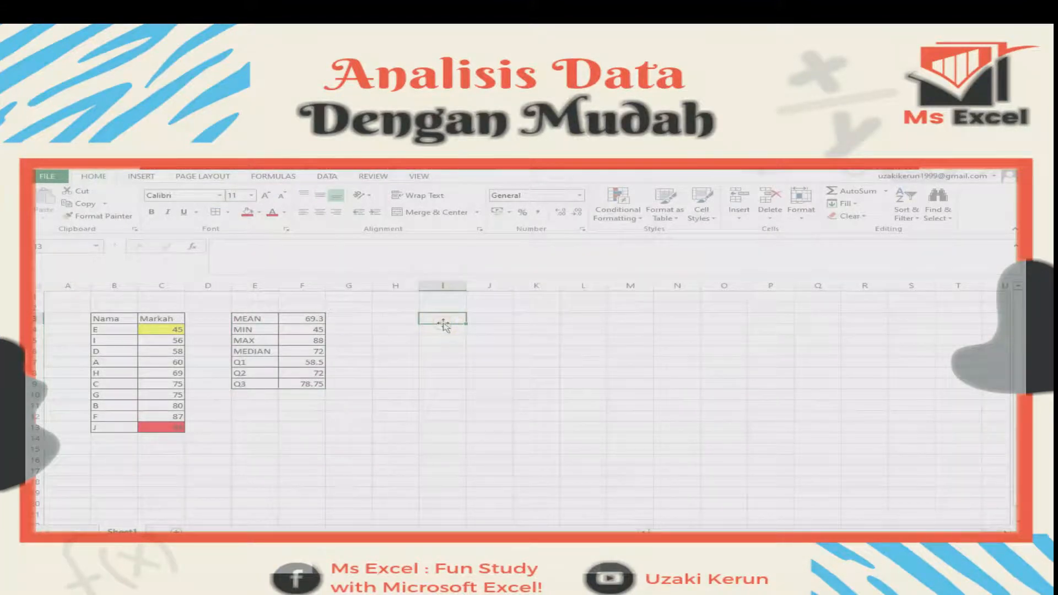
{"action": "left_click", "coordinate": [500, 320]}
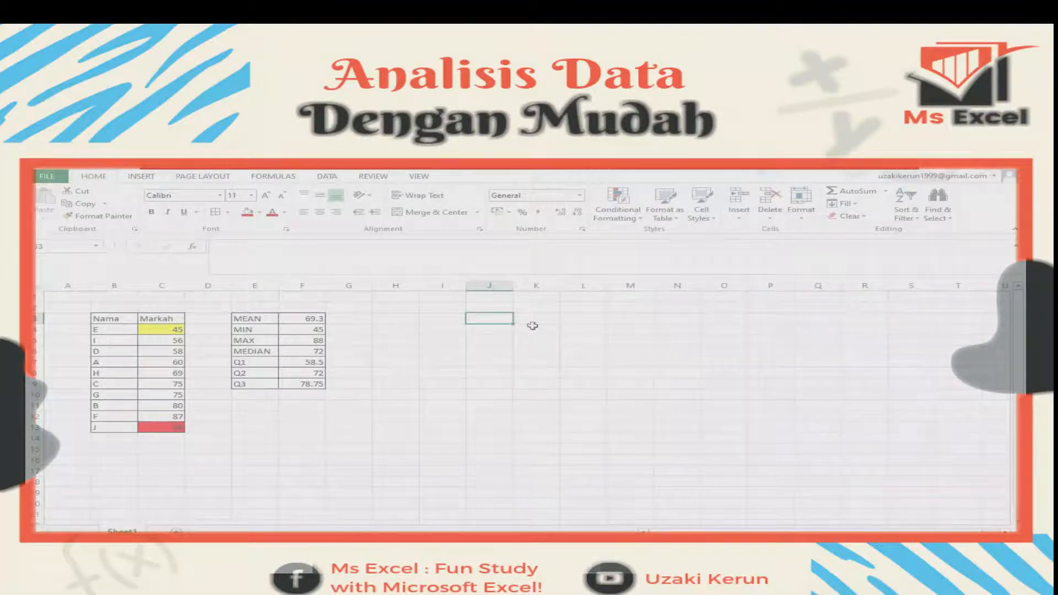
{"action": "left_click", "coordinate": [39, 329]}
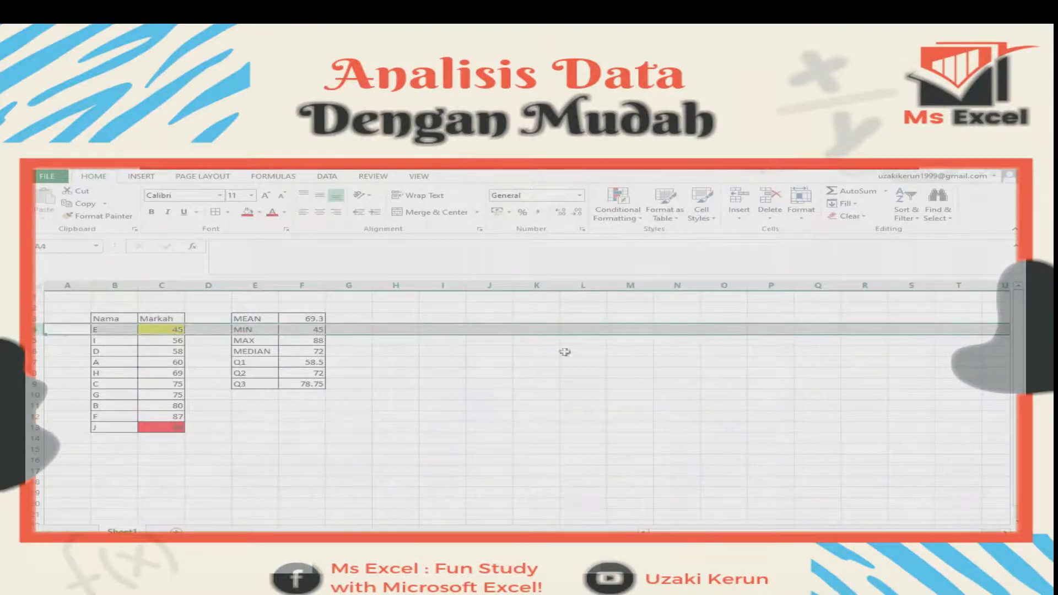
Enter the values 26, 30, 32 and 22 down column J in cells J4 to J7.
{"action": "left_click", "coordinate": [493, 328]}
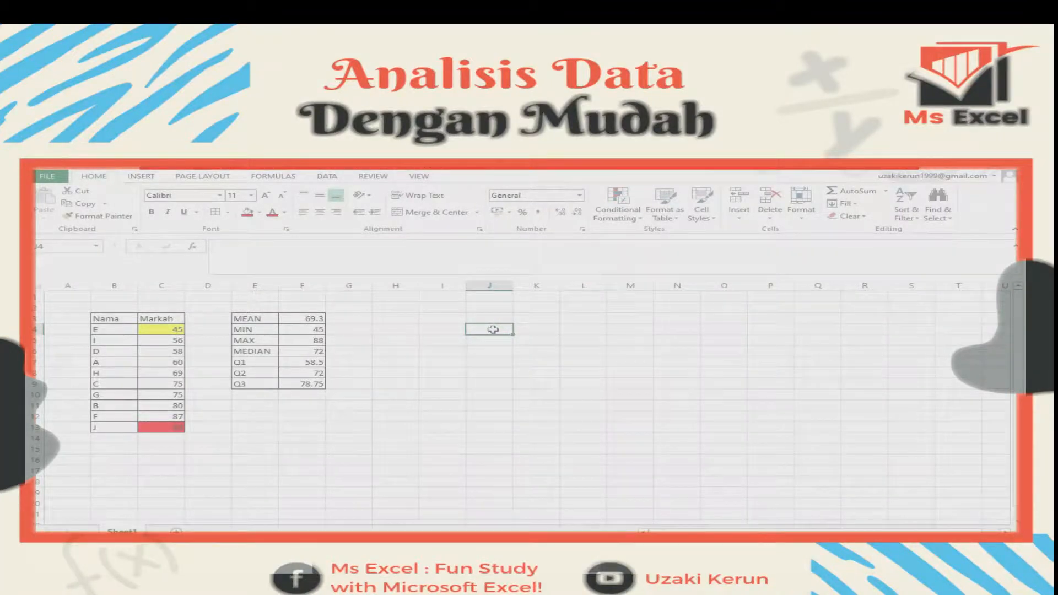
{"action": "type", "text": "26"}
{"action": "key", "text": "Return"}
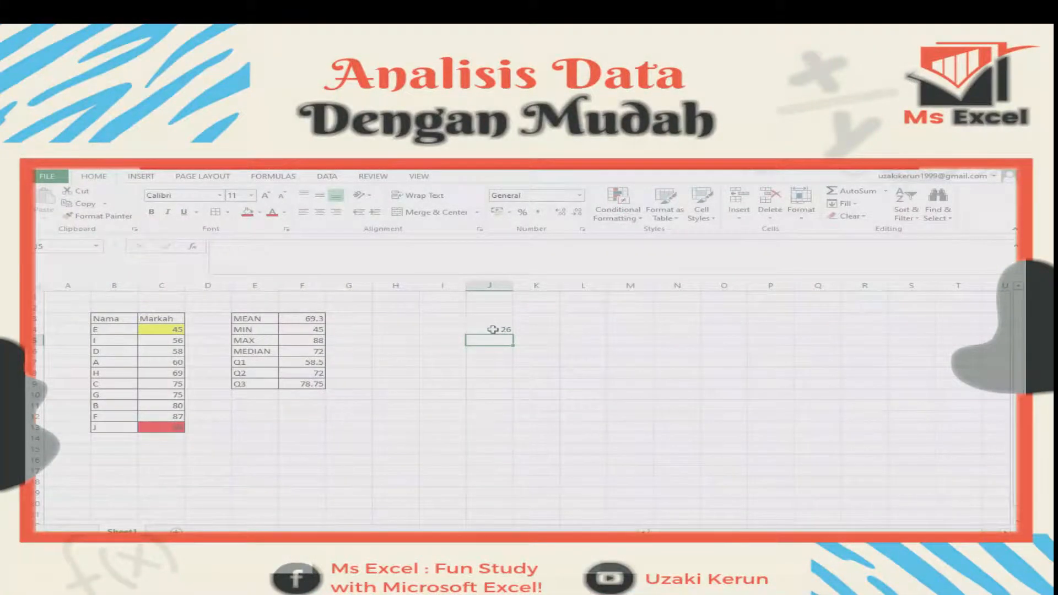
{"action": "type", "text": "30"}
{"action": "key", "text": "Return"}
{"action": "type", "text": "32"}
{"action": "key", "text": "Return"}
{"action": "type", "text": "2"}
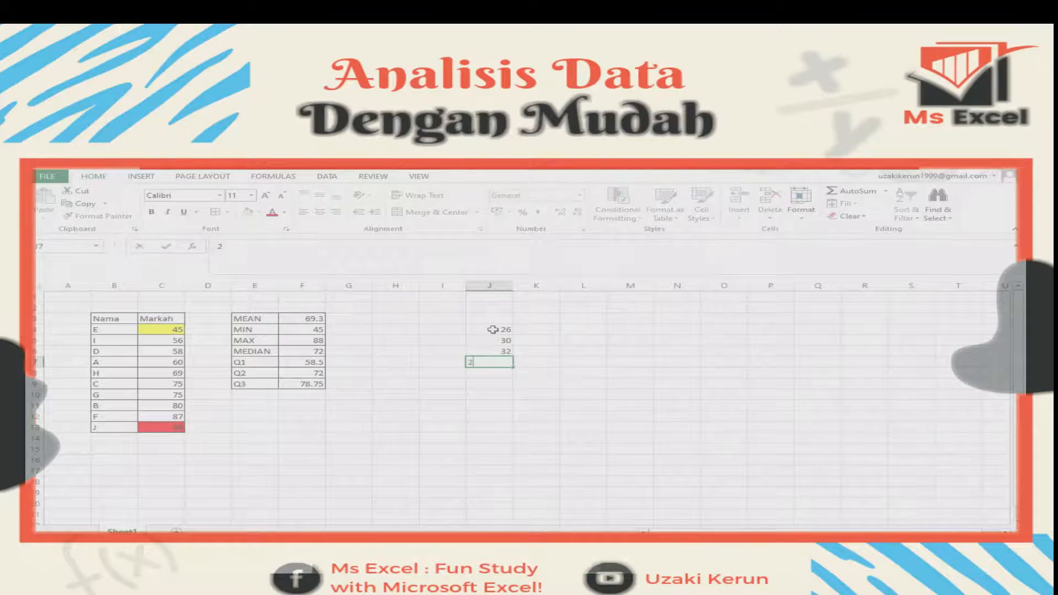
{"action": "type", "text": "2"}
{"action": "key", "text": "Return"}
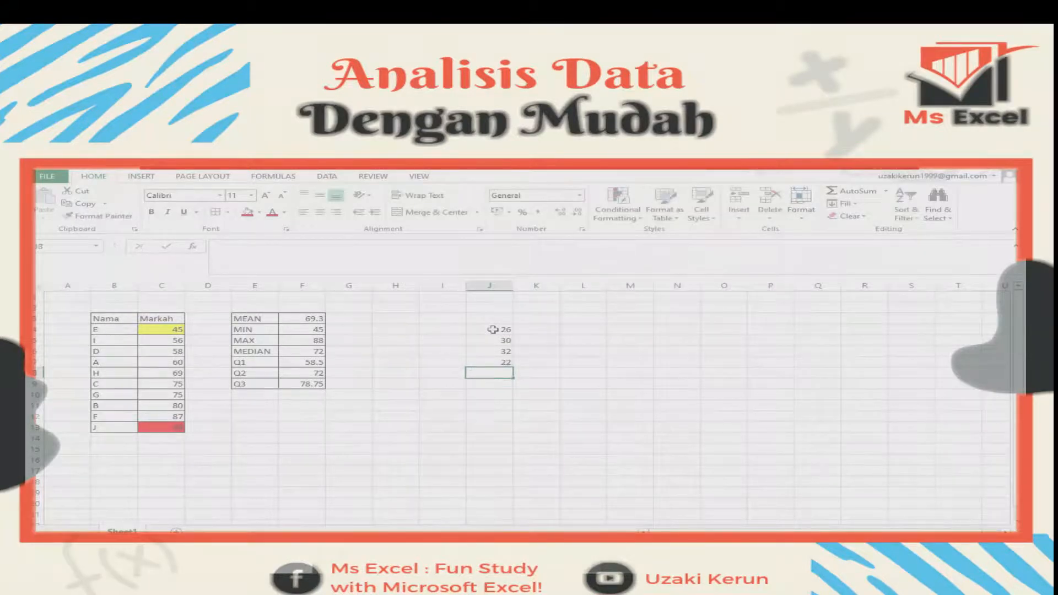